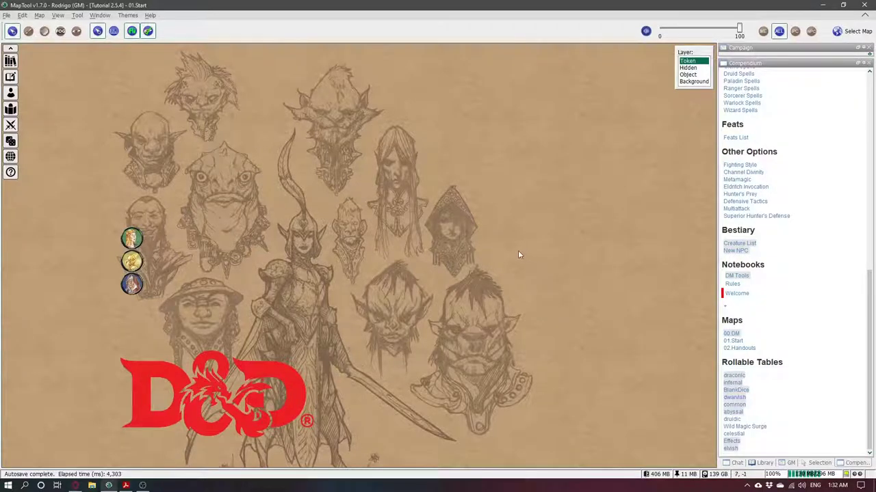
Step: Look over the Compendium's sections and preview the Bestiary's creature list, closing the list again
scroll(812, 260, up, 6)
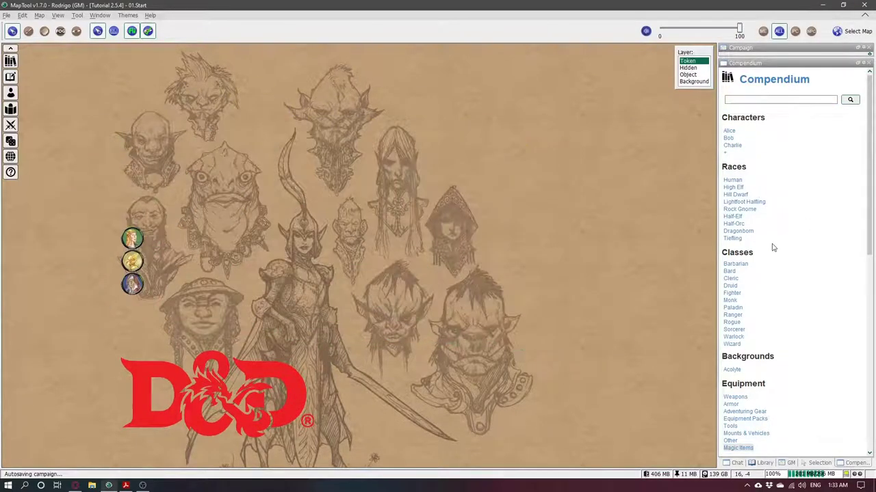
scroll(770, 245, down, 5)
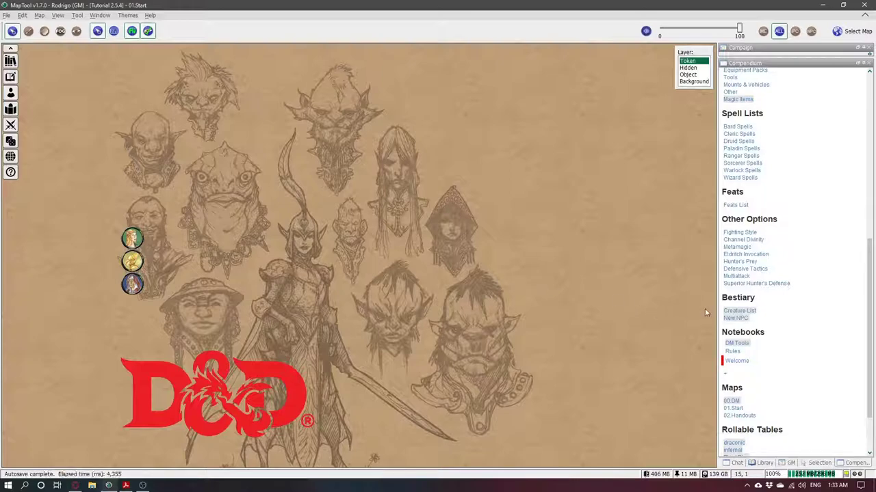
click(754, 312)
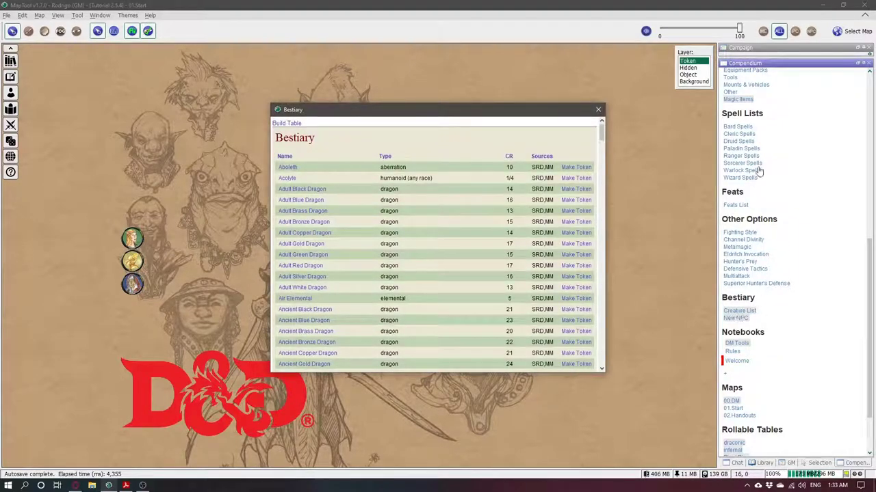
click(598, 110)
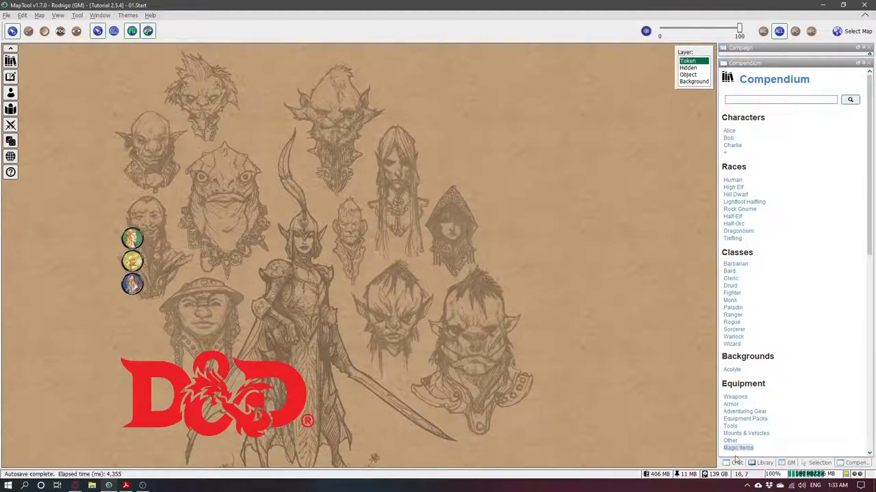
Step: Close the Compendium and reopen it, twice in a row
click(868, 63)
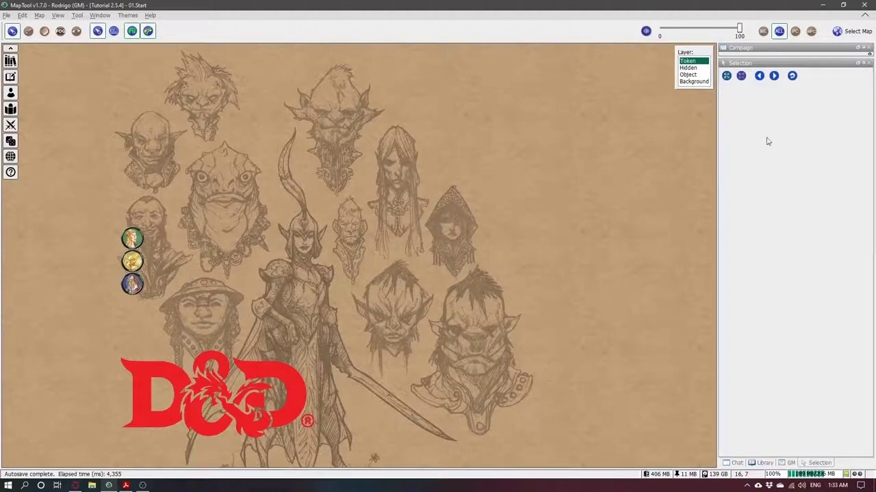
click(11, 62)
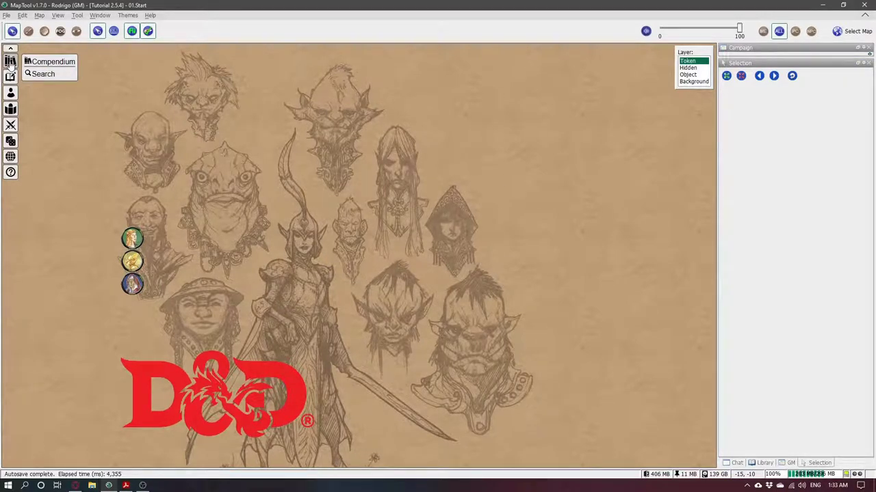
click(49, 62)
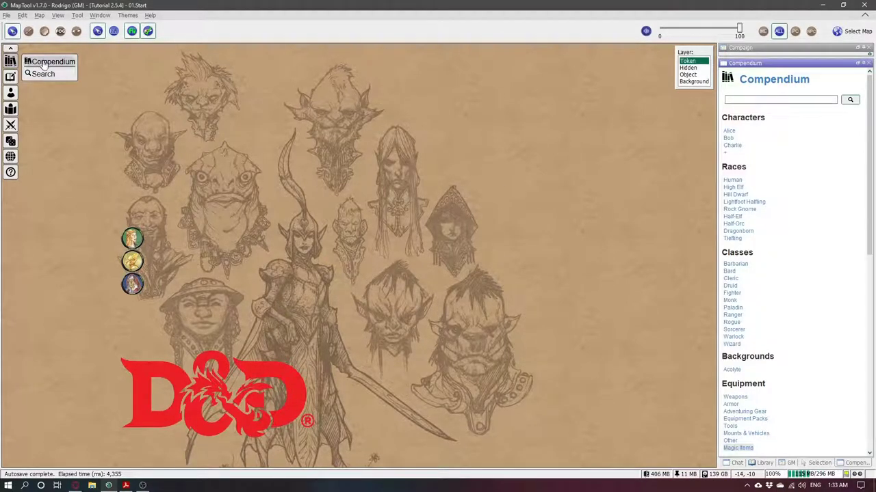
click(869, 63)
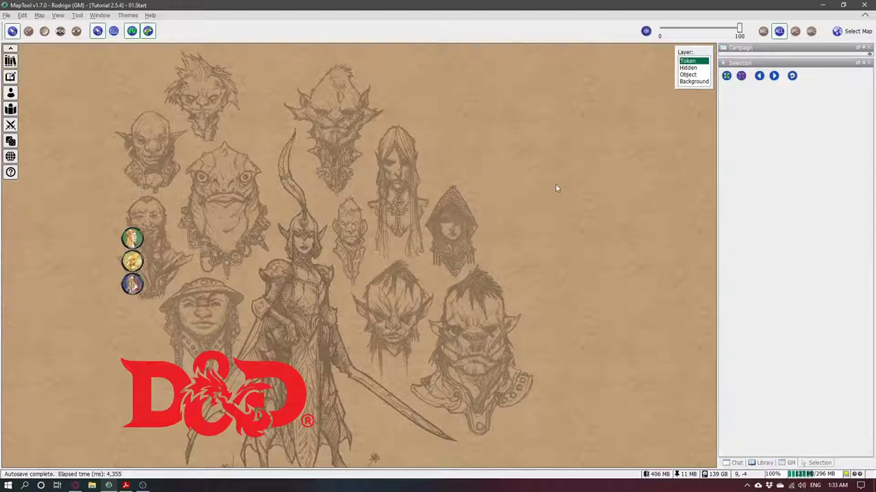
key(F2)
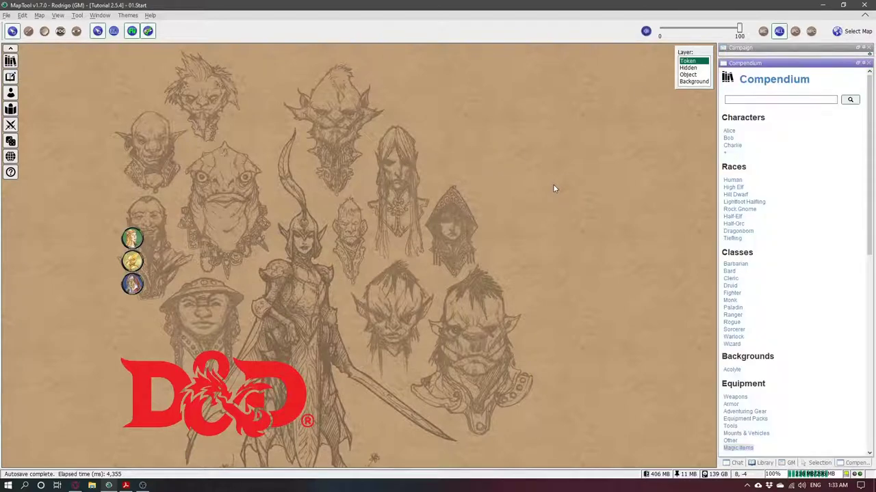
Step: Open the Bestiary's creature list from the Compendium and move its window aside on the map
scroll(789, 189, down, 10)
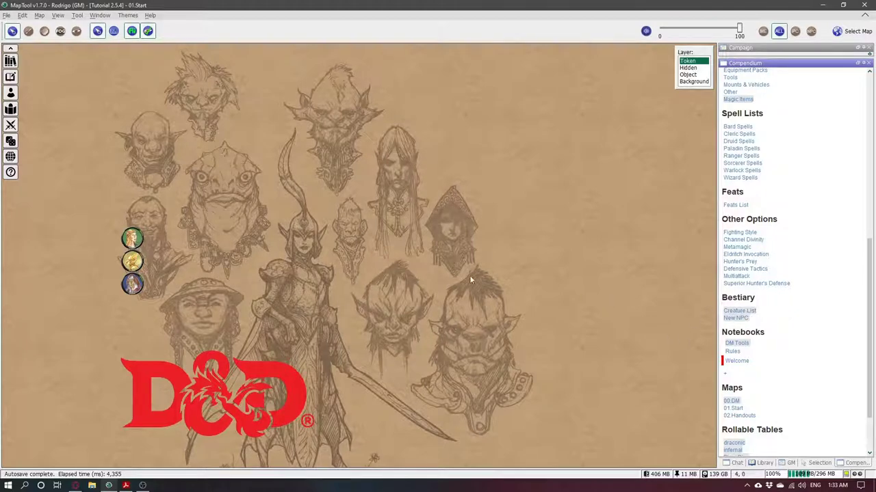
click(753, 311)
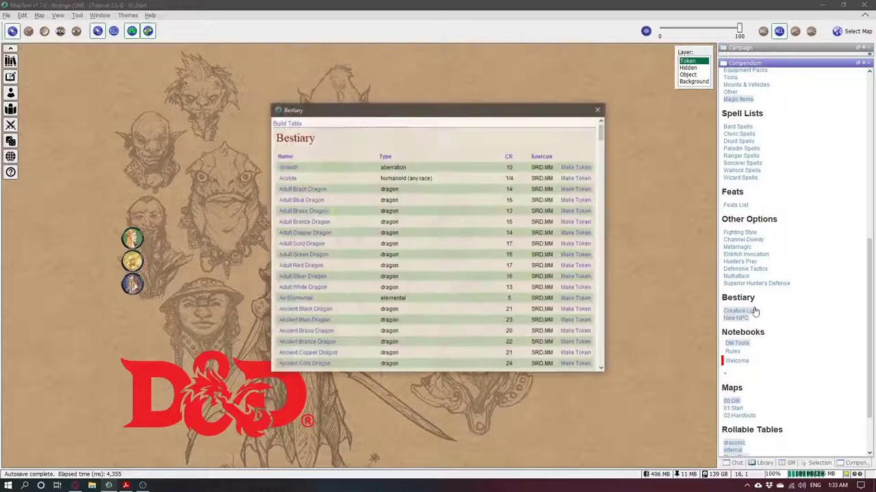
drag(450, 117, 534, 109)
Step: Open the Aboleth's entry from the creature list, read through its stat block down to Legendary Actions, and close it
click(372, 159)
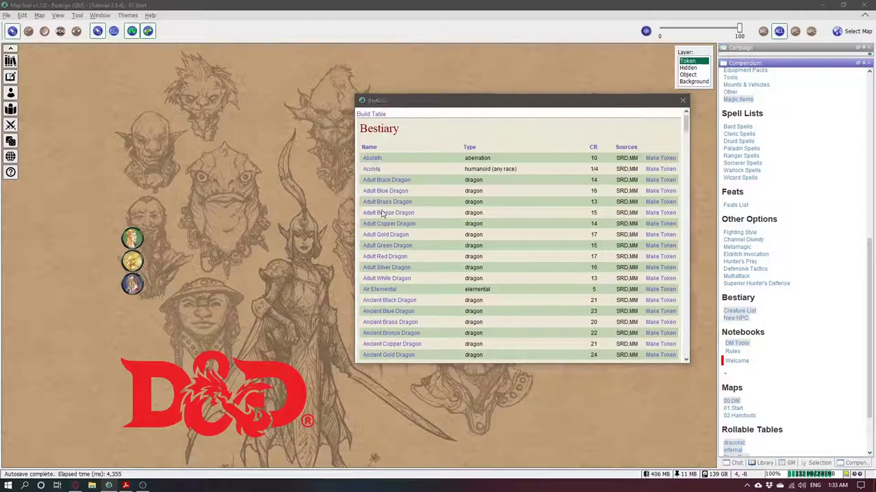
drag(429, 139, 230, 116)
scroll(222, 212, down, 10)
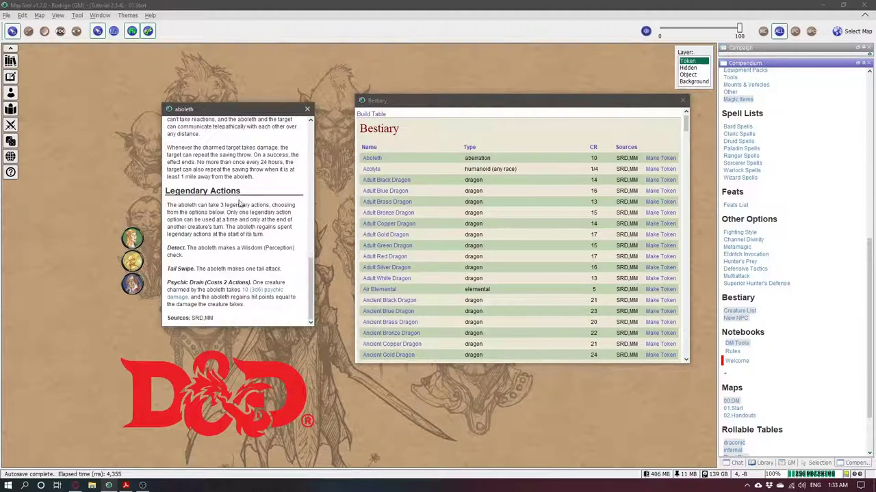
scroll(223, 212, up, 10)
scroll(223, 213, down, 10)
scroll(237, 272, up, 10)
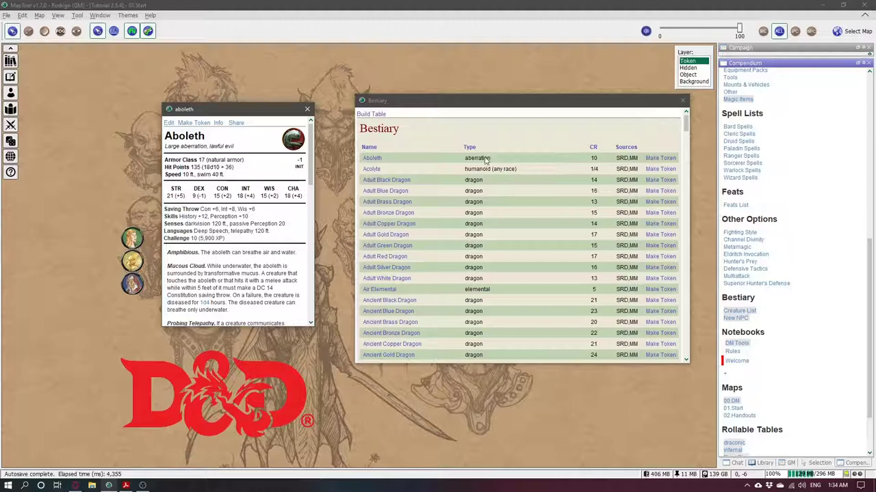
click(307, 108)
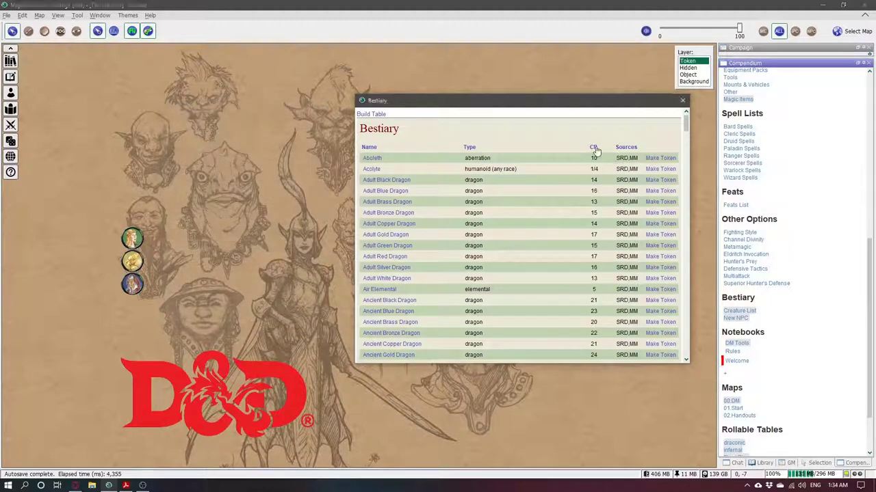
Step: Sort the creature list by CR to look through it, and return it to sorting by name
click(594, 147)
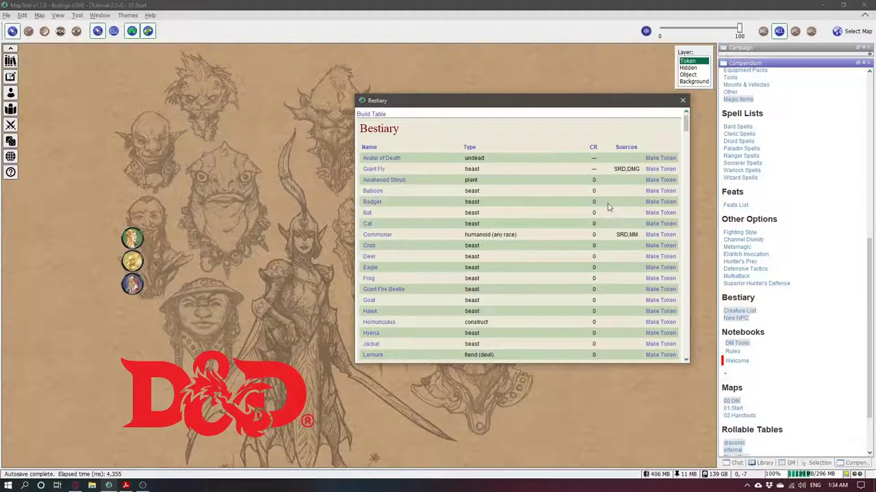
scroll(580, 180, down, 3)
scroll(583, 169, up, 3)
scroll(586, 194, down, 12)
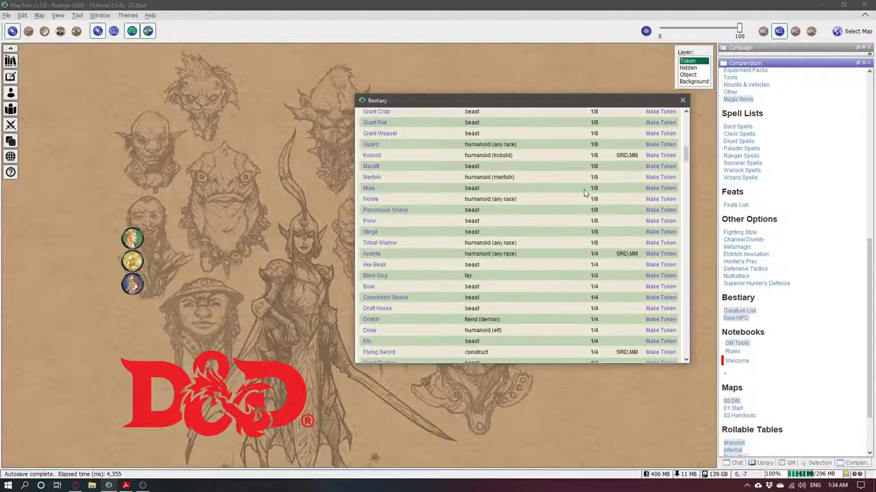
scroll(584, 204, up, 12)
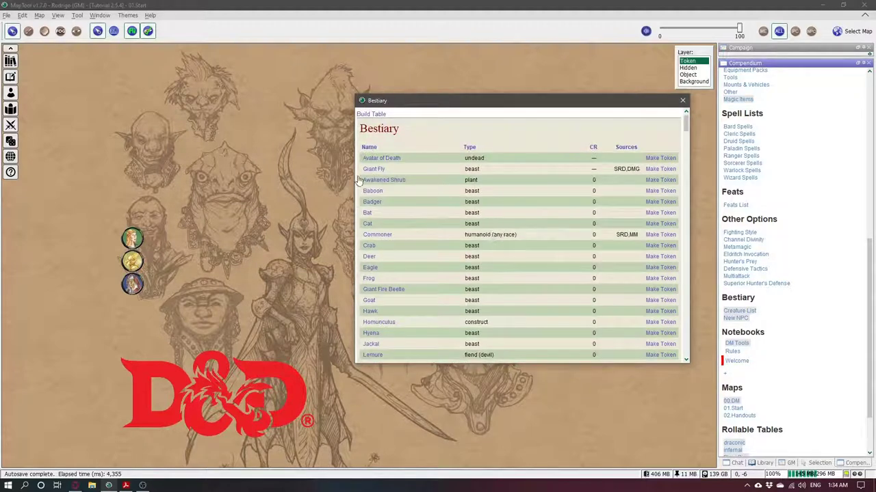
click(369, 147)
Step: Open the Aboleth's bestiary entry again and make a token from it
click(372, 158)
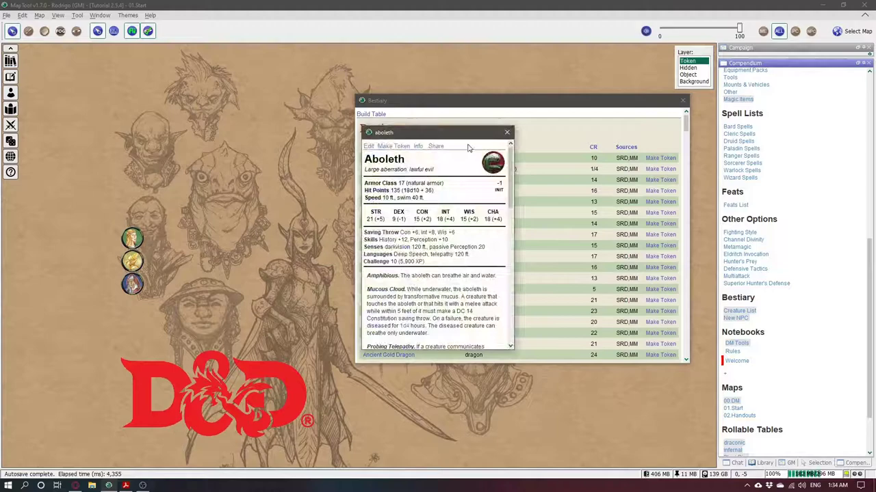
drag(465, 131, 290, 136)
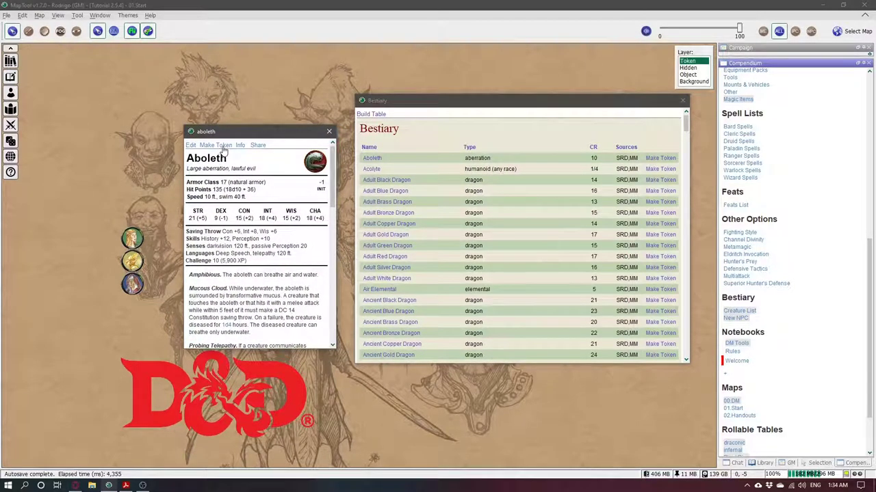
click(223, 150)
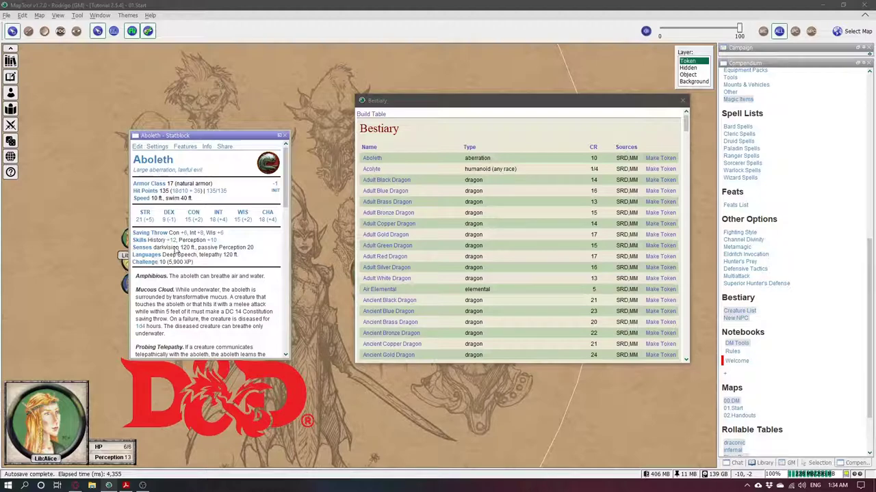
Step: Roll the Aboleth's Constitution saving throw, Constitution check and initiative from its token stat block
click(183, 233)
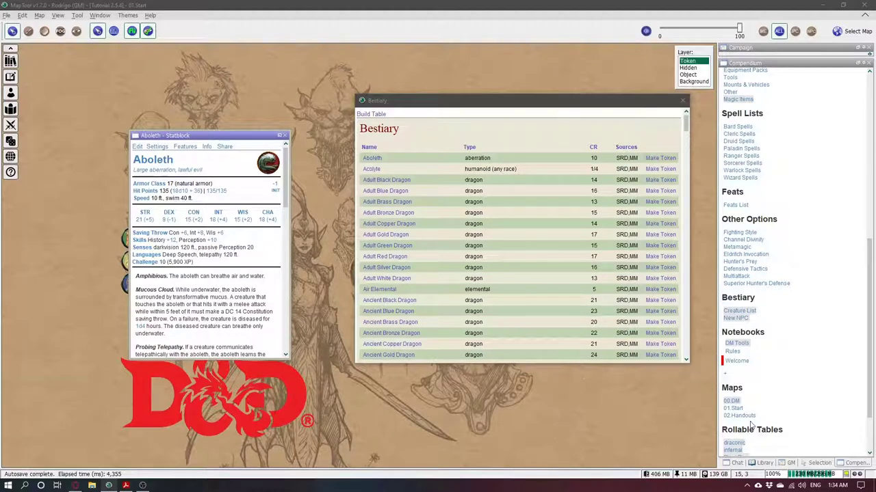
click(186, 220)
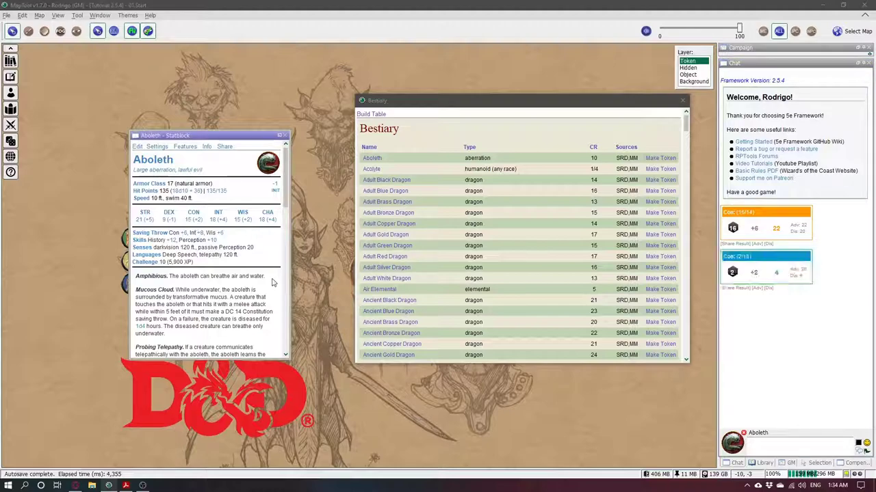
click(275, 186)
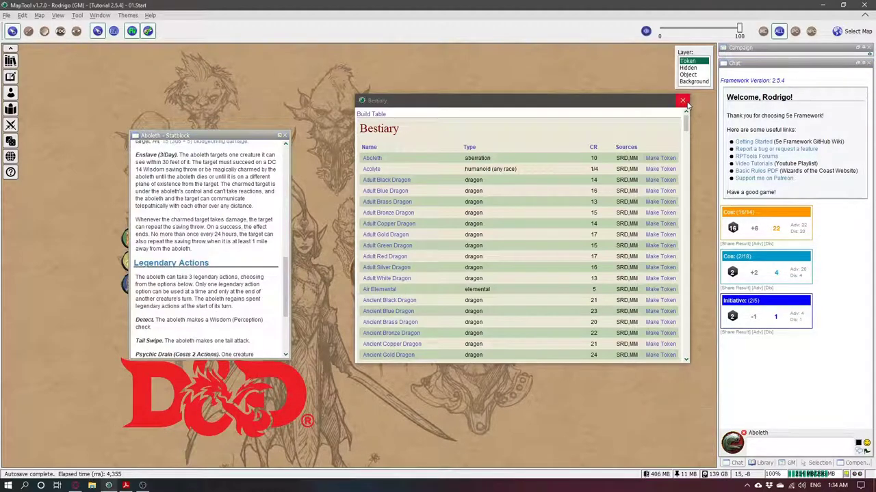
Step: Close the Bestiary and move the Aboleth token slightly up and to the right on the map
click(681, 101)
drag(332, 223, 421, 320)
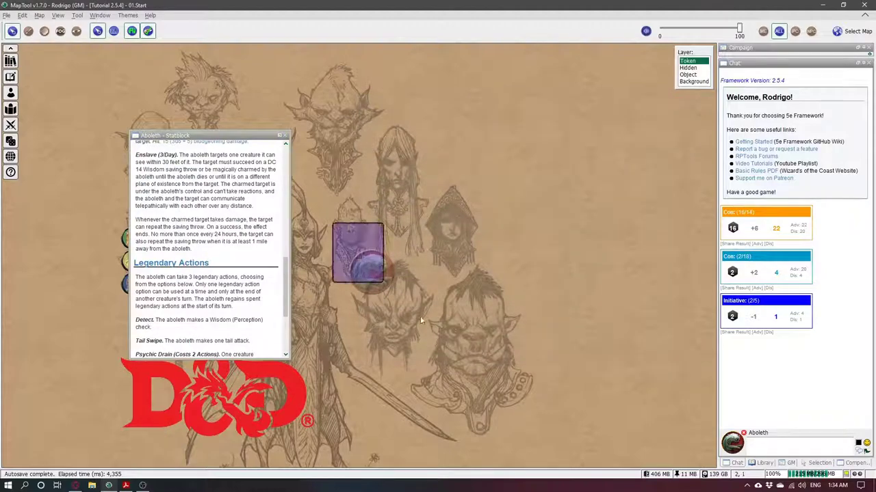
drag(372, 270, 397, 236)
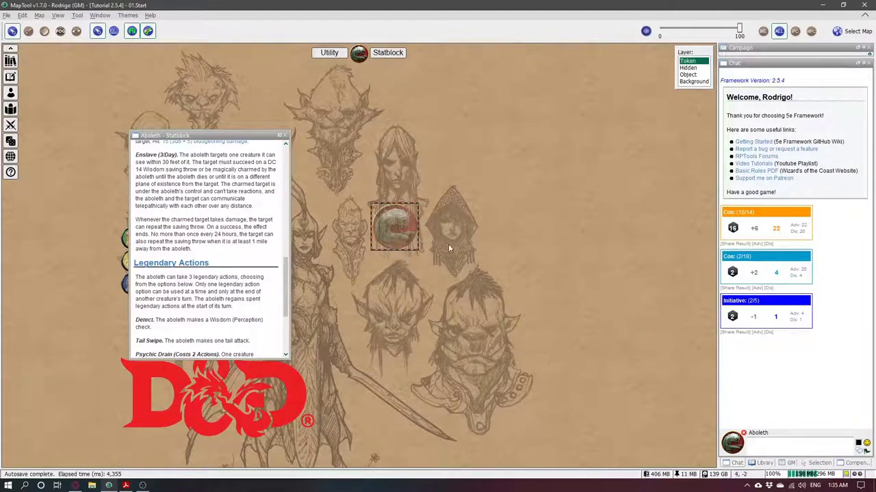
drag(476, 259, 506, 278)
Step: Switch the Aboleth token's visibility on so that it is shown on the map
scroll(277, 195, up, 10)
click(334, 53)
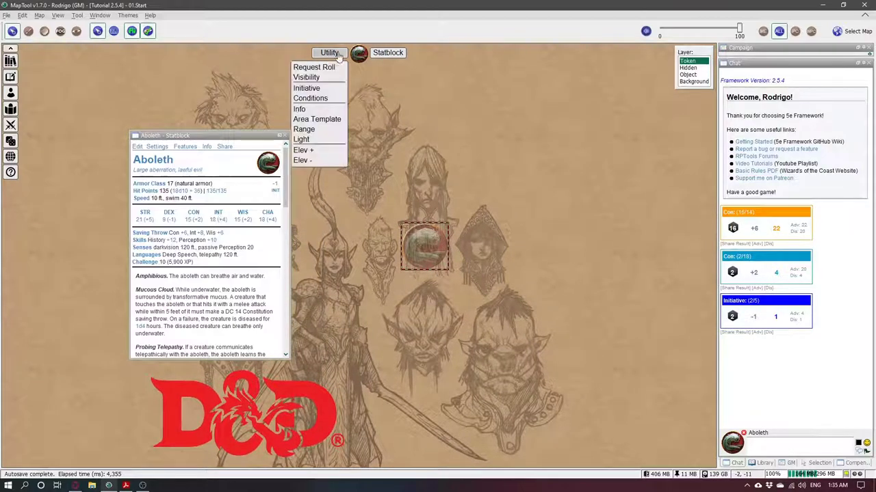
click(314, 78)
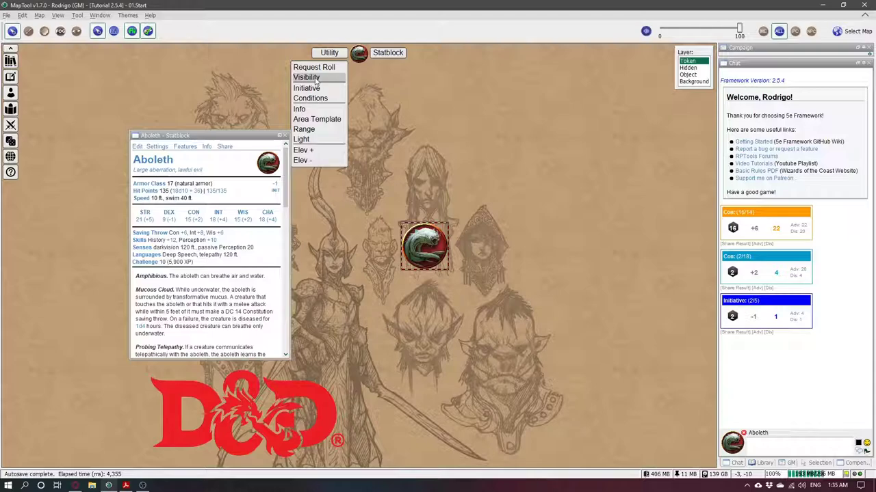
click(315, 78)
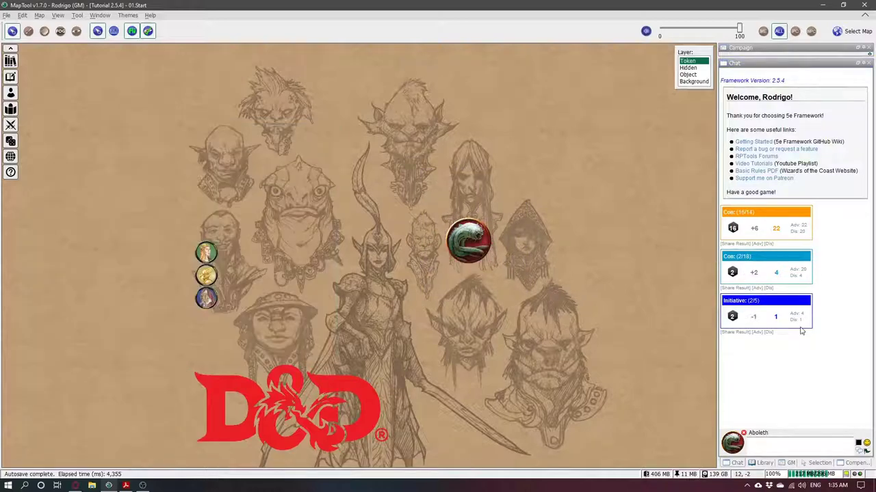
Step: Reopen the Bestiary's creature list from the Compendium and arrange it so the Aboleth token stays uncovered
click(852, 463)
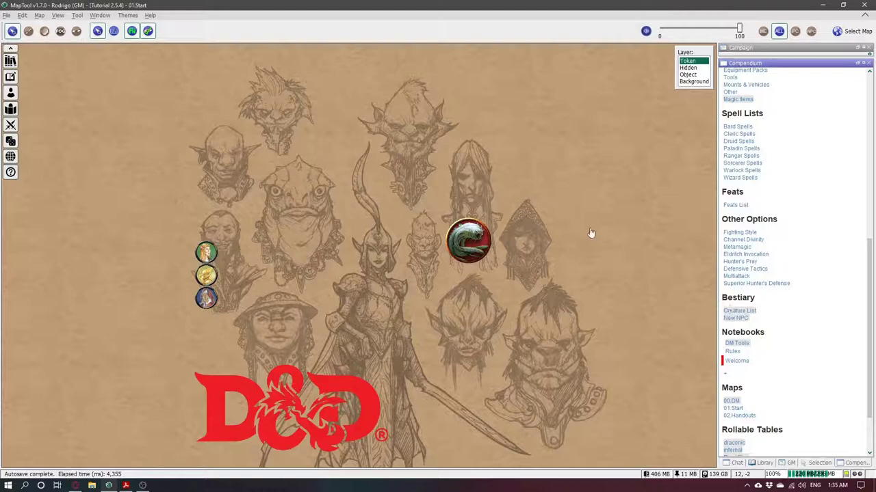
drag(461, 109, 621, 104)
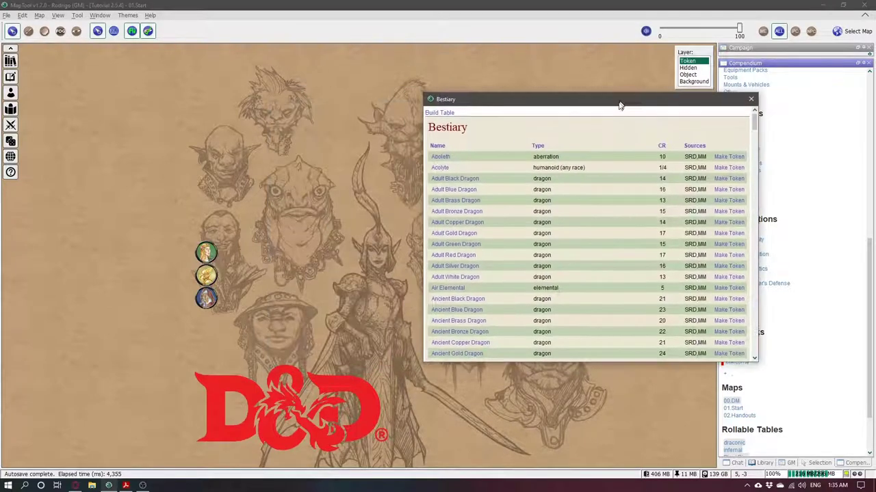
drag(372, 219, 217, 261)
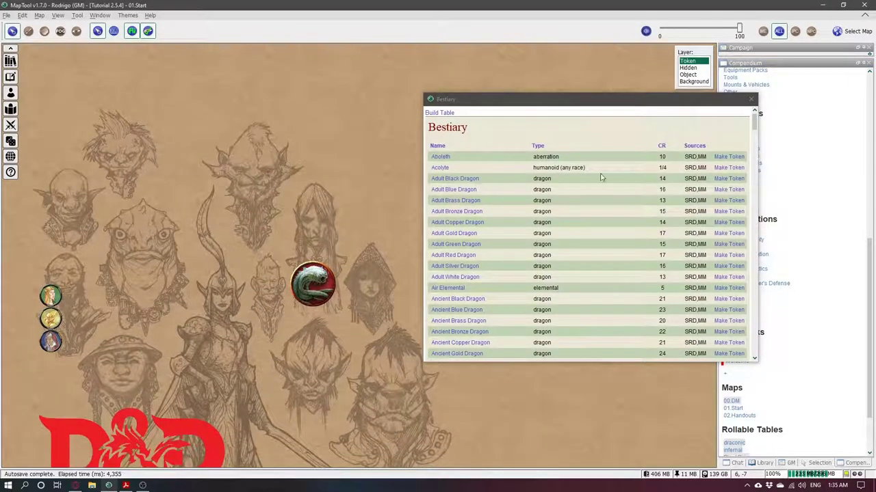
drag(394, 217, 373, 195)
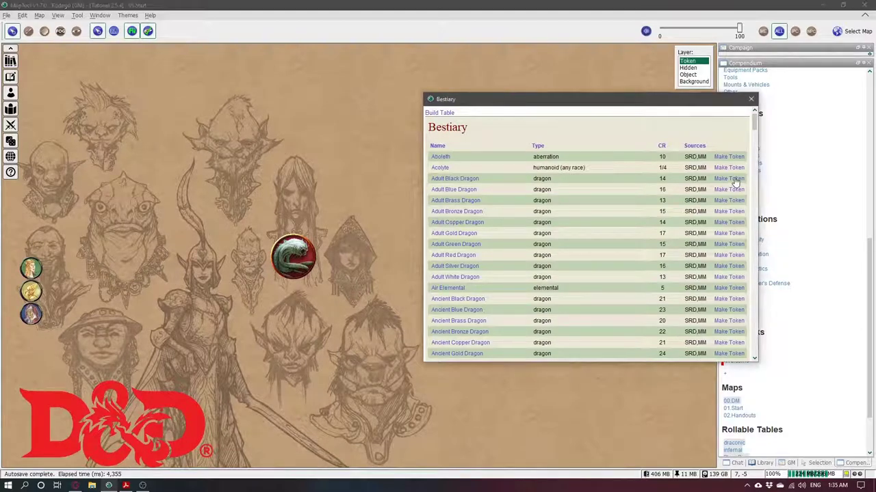
Step: Make an Adult Black Dragon token directly from the creature list and place it to the upper right of the Aboleth
click(734, 179)
click(357, 270)
drag(301, 233, 373, 222)
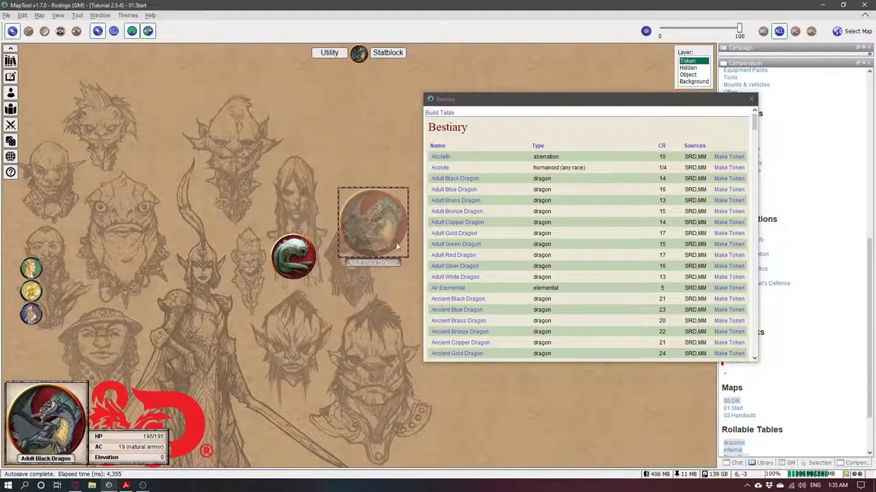
Step: Move the Aboleth token up and to the left, and bring the Adult Black Dragon token in beside it
drag(220, 145, 272, 235)
click(303, 255)
drag(377, 213, 363, 252)
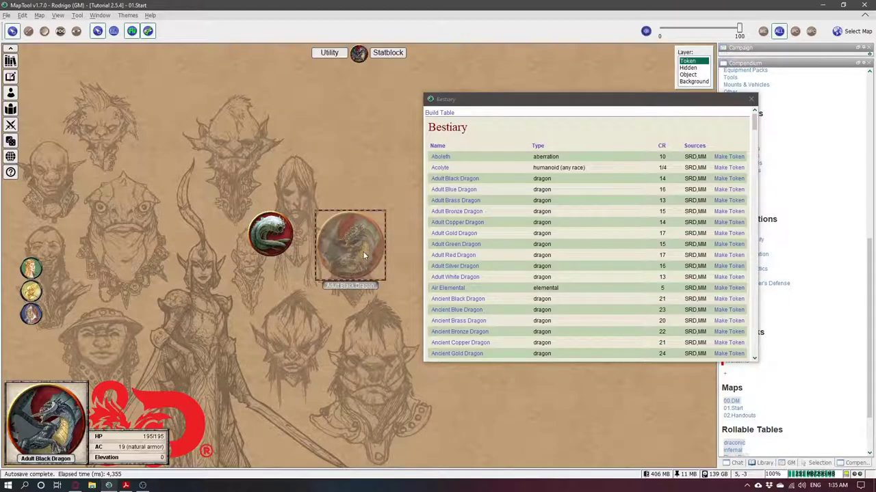
Step: Move the Adult Black Dragon token left until it sits directly beside the Aboleth token
click(297, 199)
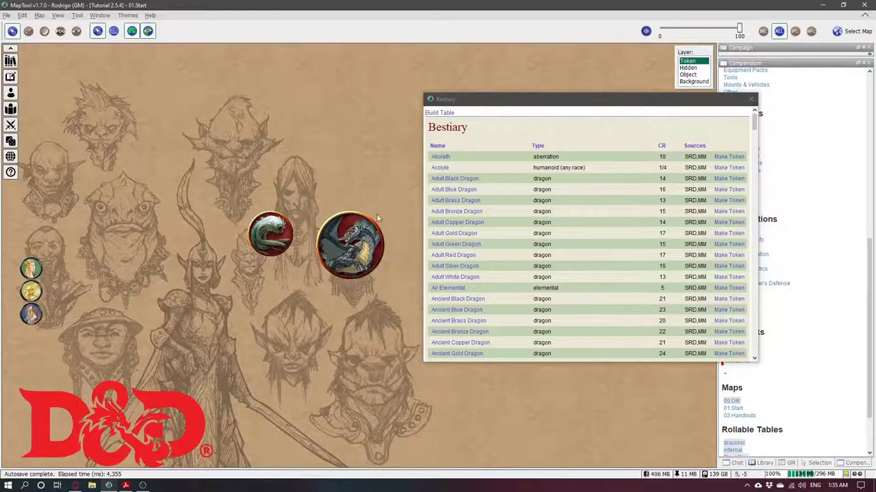
mouse_move(322, 234)
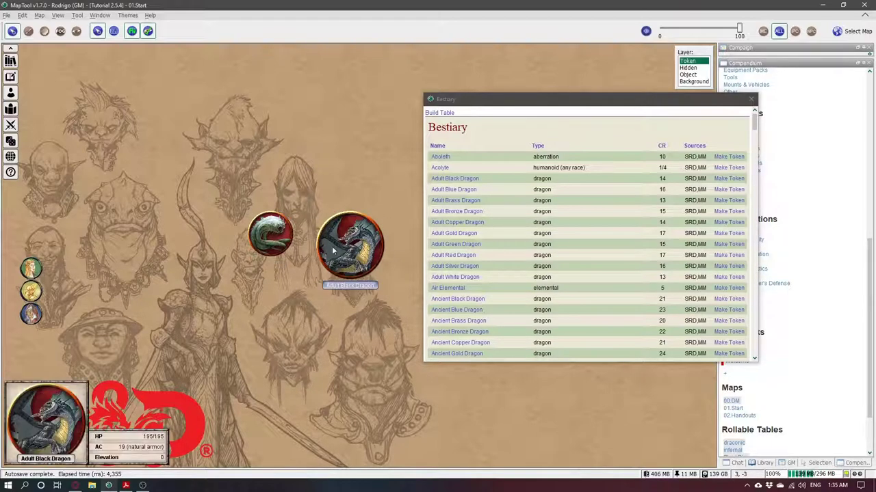
drag(333, 251, 311, 251)
drag(259, 192, 348, 279)
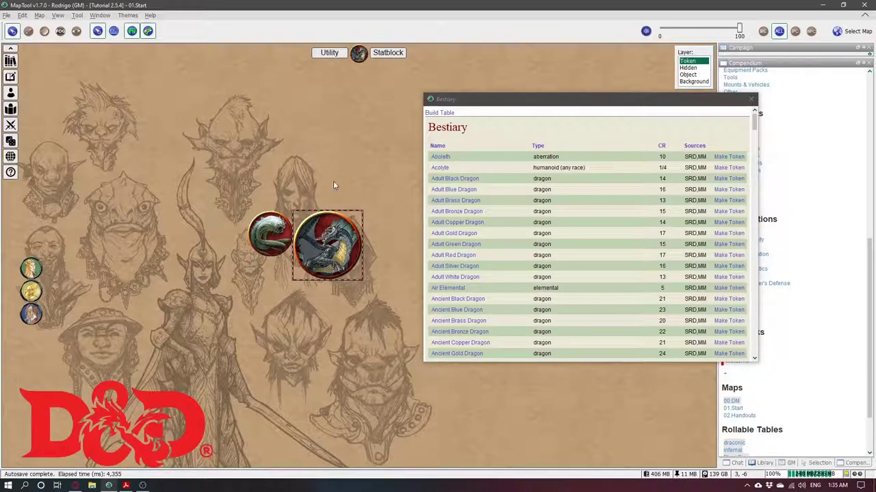
click(327, 250)
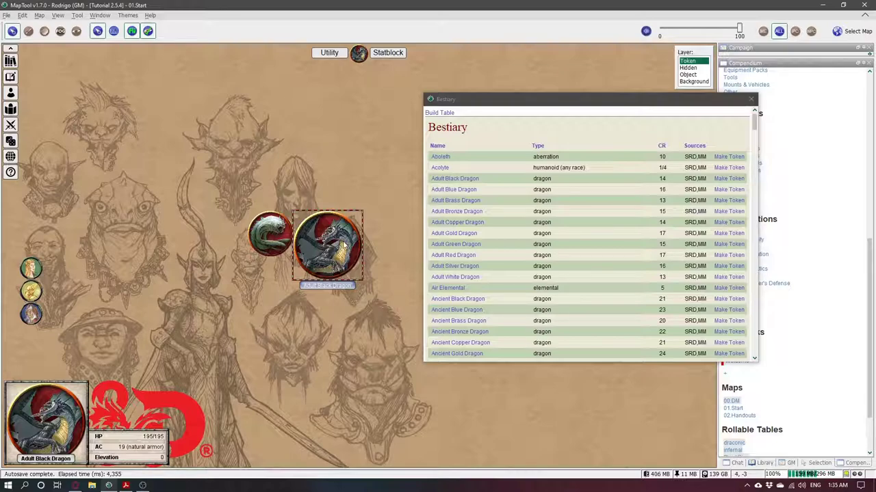
Step: Change the Adult Black Dragon token's image to the round red Dragon picture from the Default Tokens folder
double_click(331, 244)
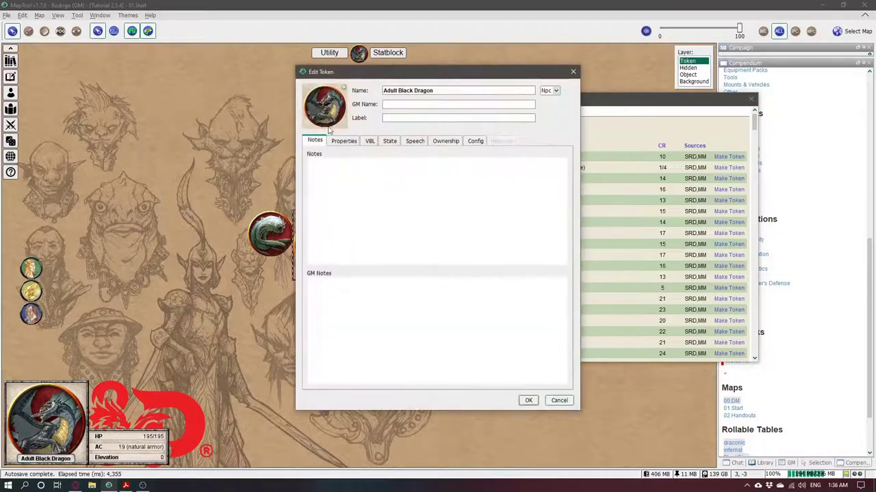
click(344, 91)
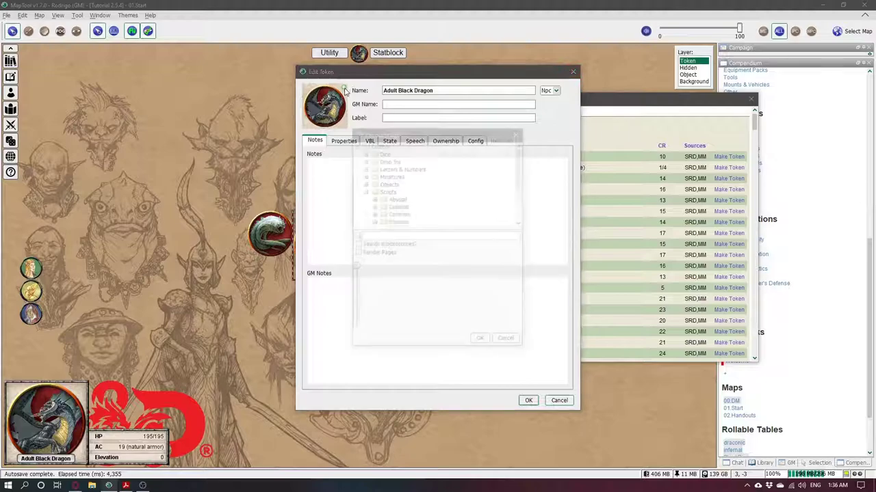
click(365, 191)
double_click(377, 214)
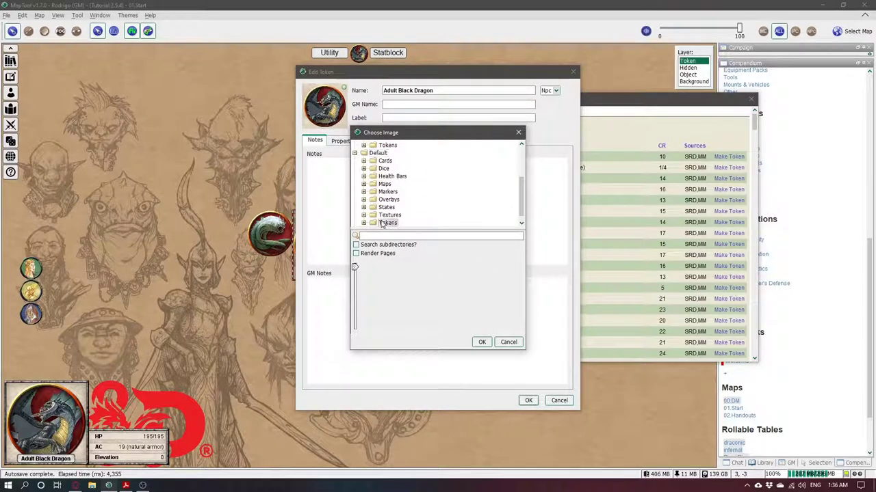
click(387, 223)
click(375, 276)
click(481, 342)
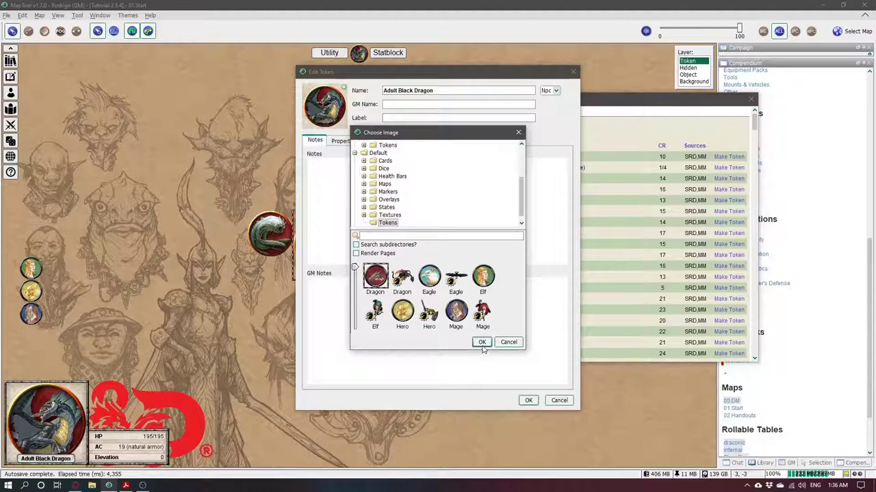
click(528, 400)
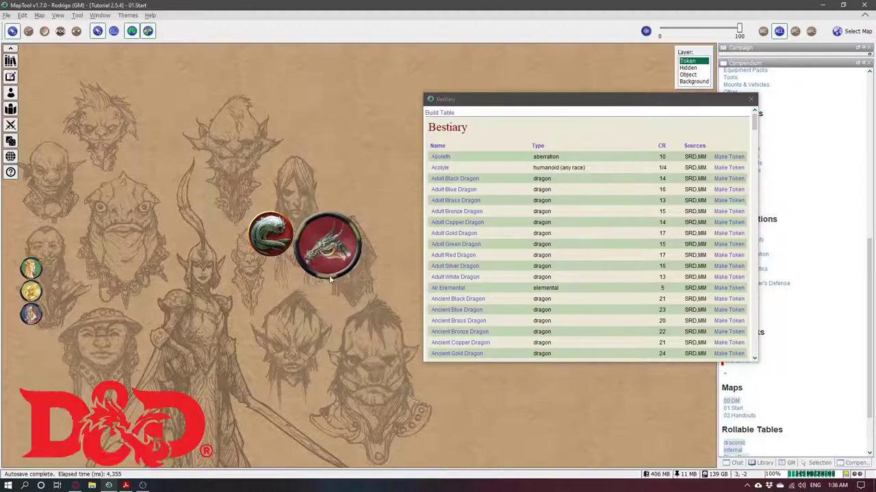
Step: Move the Adult Black Dragon token with the new image to a spot at the upper right of the Aboleth
click(344, 252)
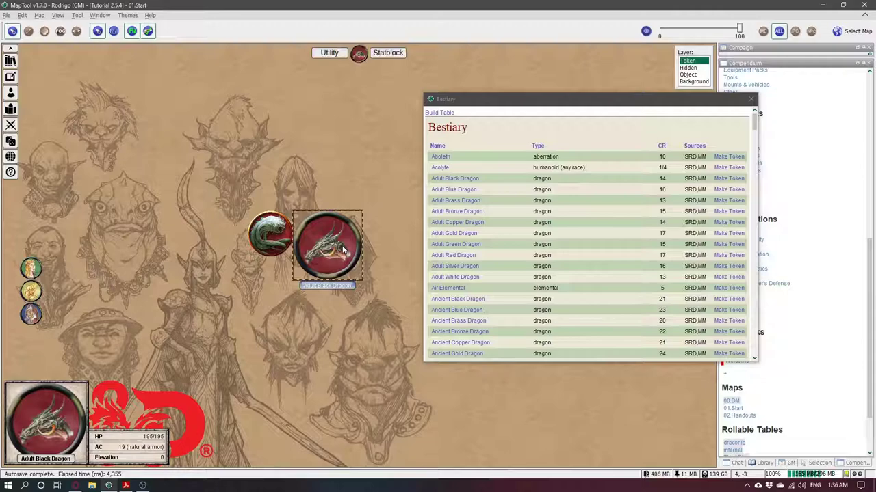
drag(329, 261, 352, 330)
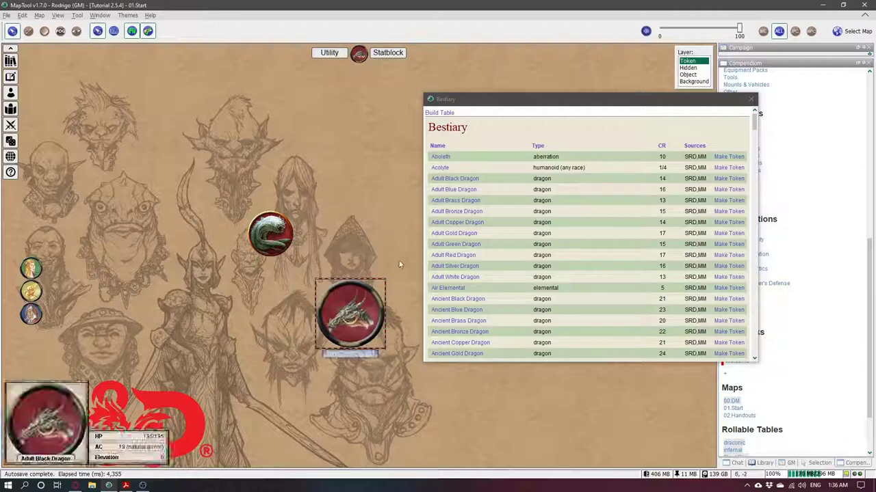
click(730, 183)
drag(357, 252, 359, 169)
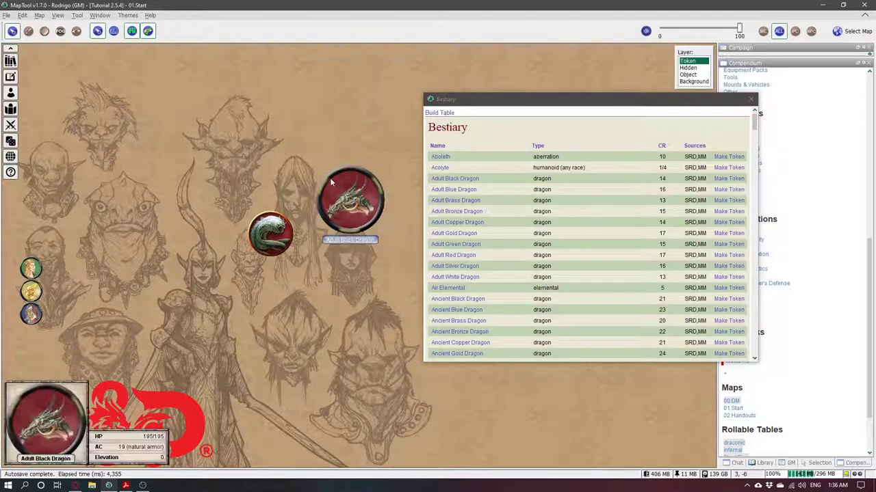
Step: Open the Adult Black Dragon's statblock and view the token images offered in its creature settings
click(387, 53)
click(384, 68)
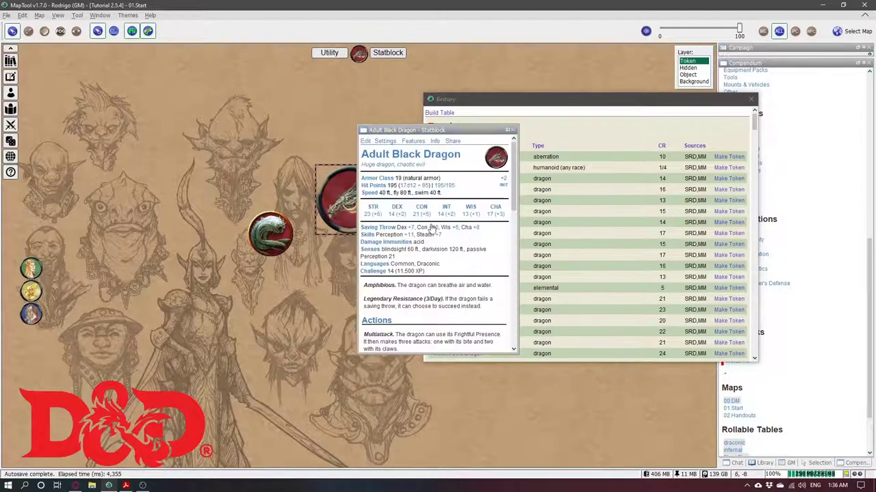
click(392, 141)
click(454, 213)
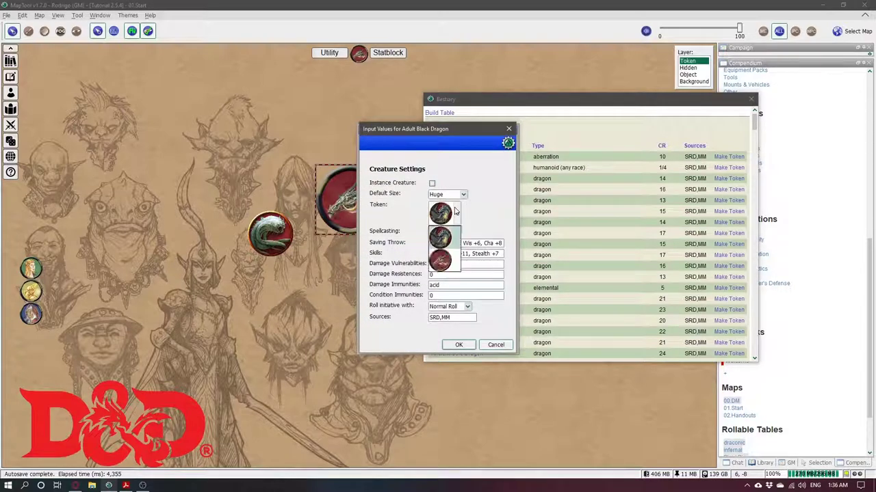
click(455, 209)
drag(446, 131, 243, 139)
click(305, 136)
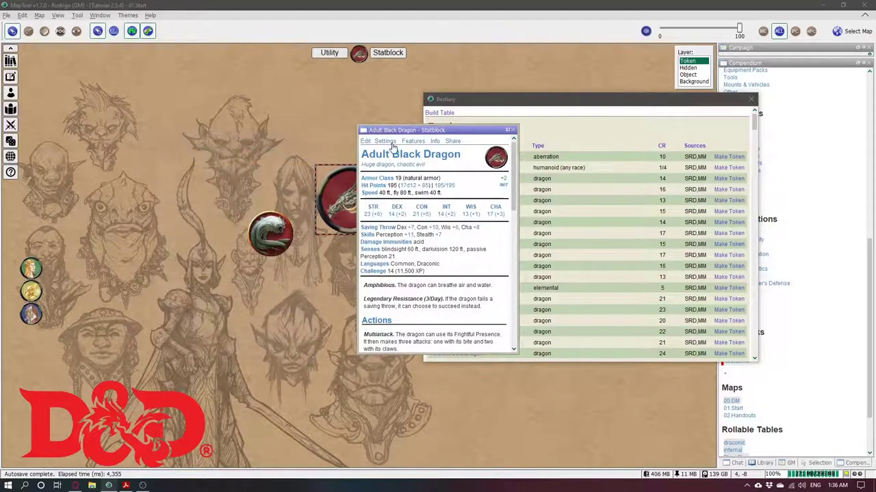
Step: Set the Adult Black Dragon's token in its creature settings to the red dragon image and close the statblock
click(386, 142)
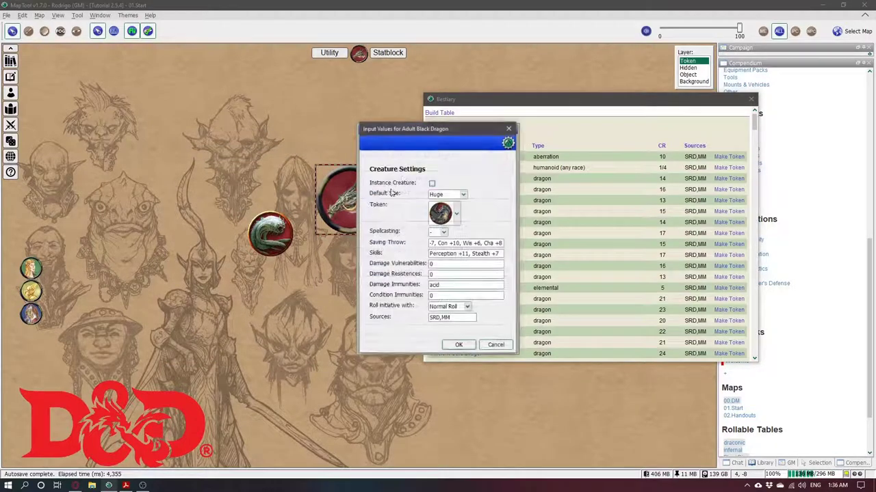
click(454, 213)
click(440, 261)
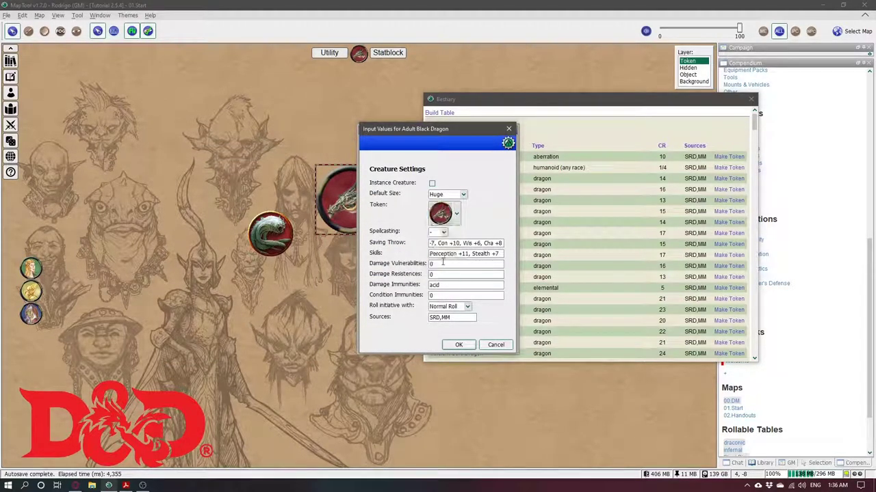
click(457, 345)
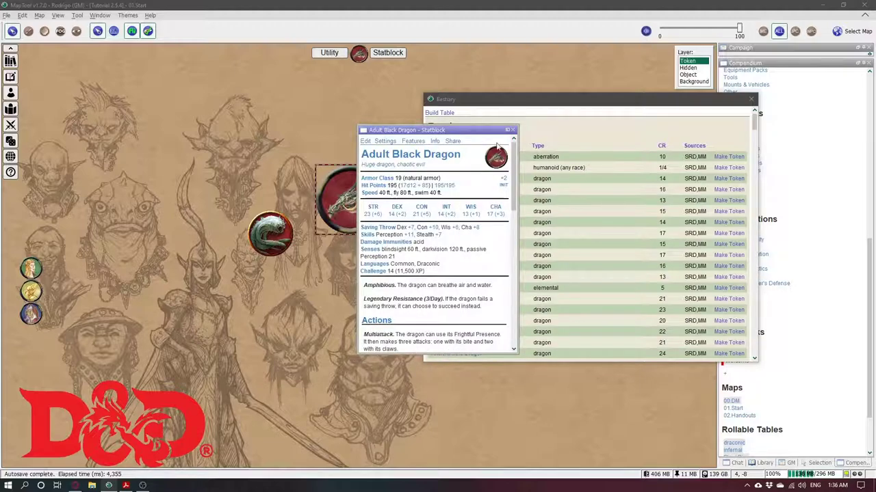
click(512, 130)
Step: Delete the Aboleth and Adult Black Dragon tokens from the map together
drag(240, 141, 400, 333)
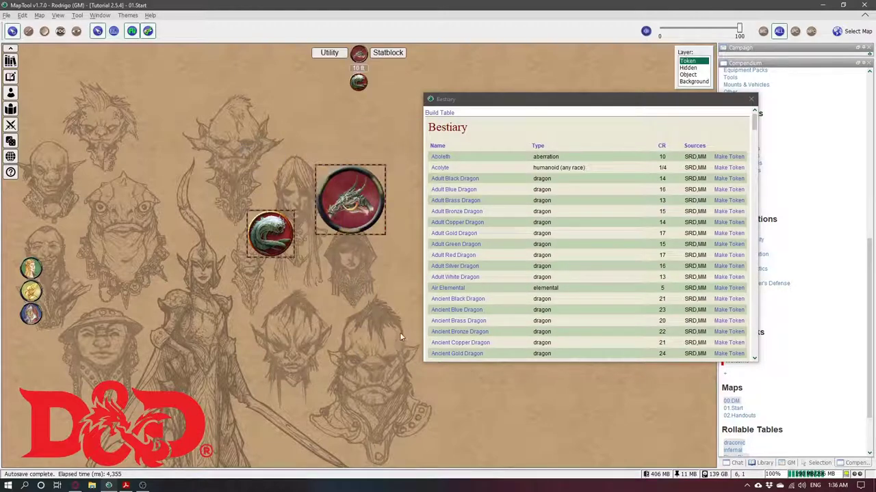
key(Delete)
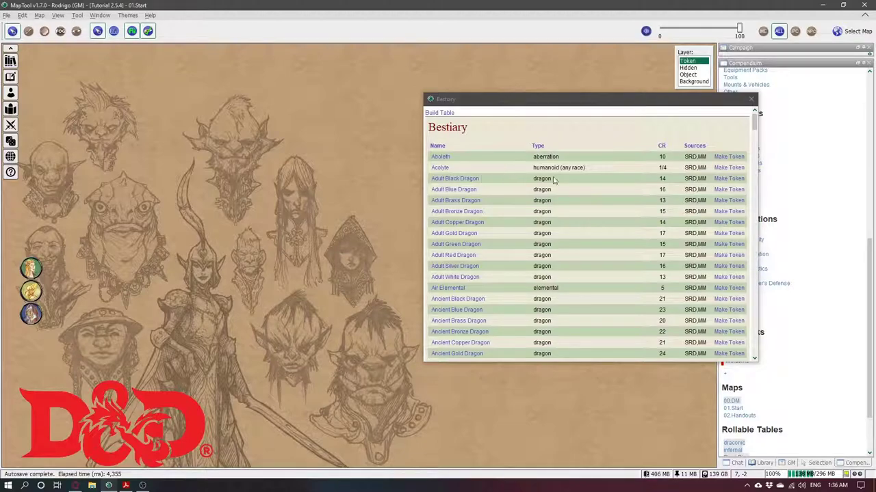
Step: Make another Adult Black Dragon token from the creature list and delete it from the map again
click(736, 180)
drag(387, 248, 298, 197)
key(Delete)
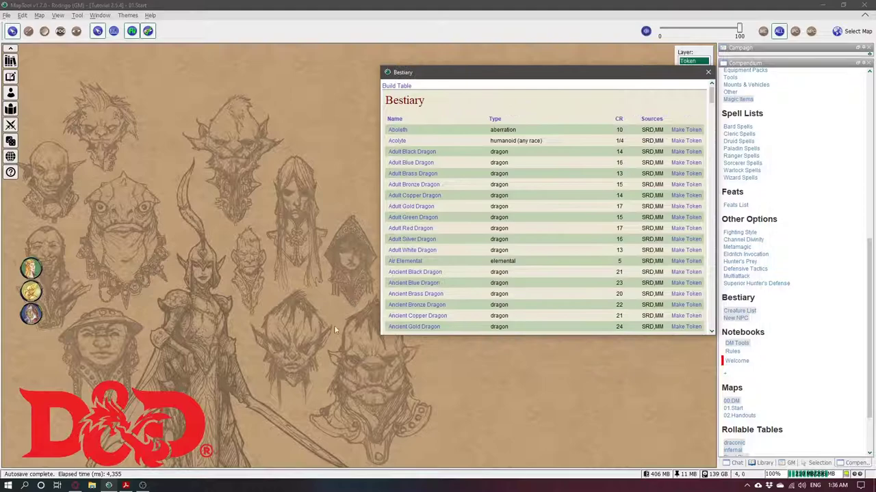
click(335, 330)
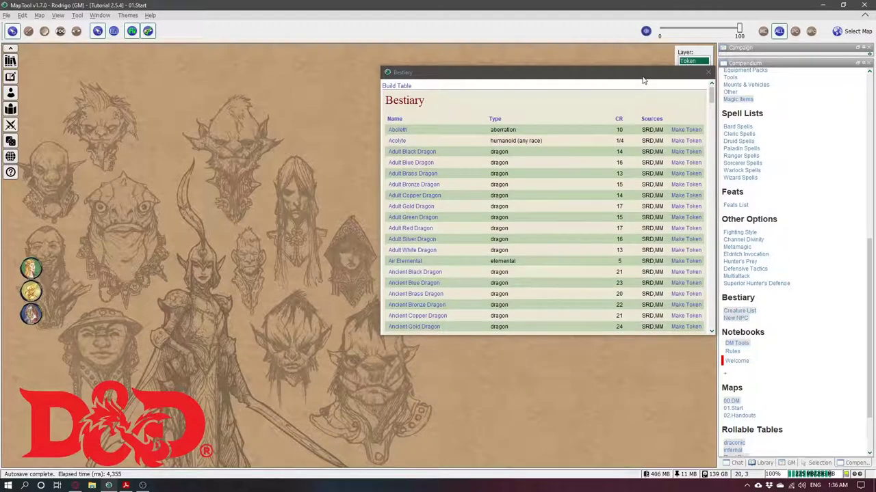
Step: Close the creature list and create a new NPC named Smaug from the Compendium's Bestiary section
click(708, 74)
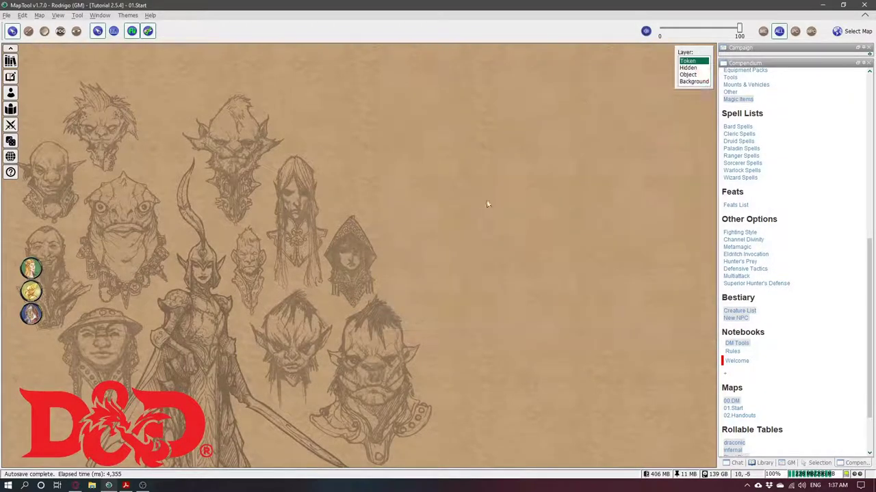
click(737, 318)
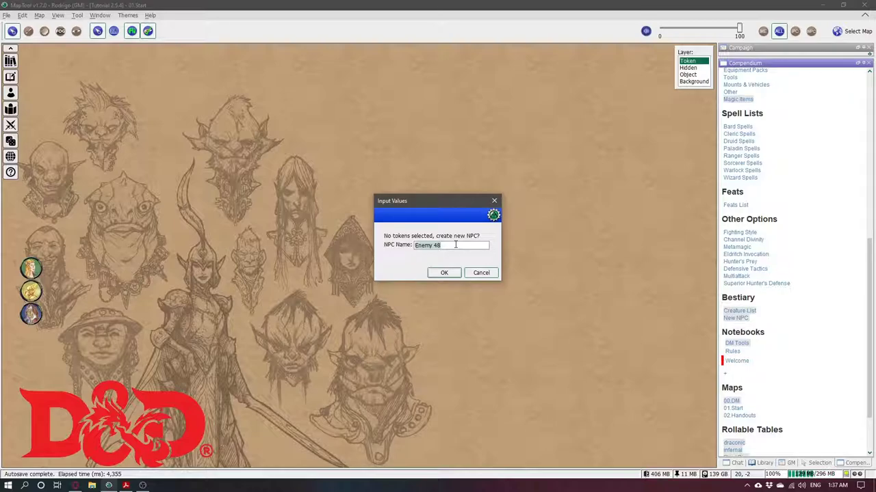
text(Smaug)
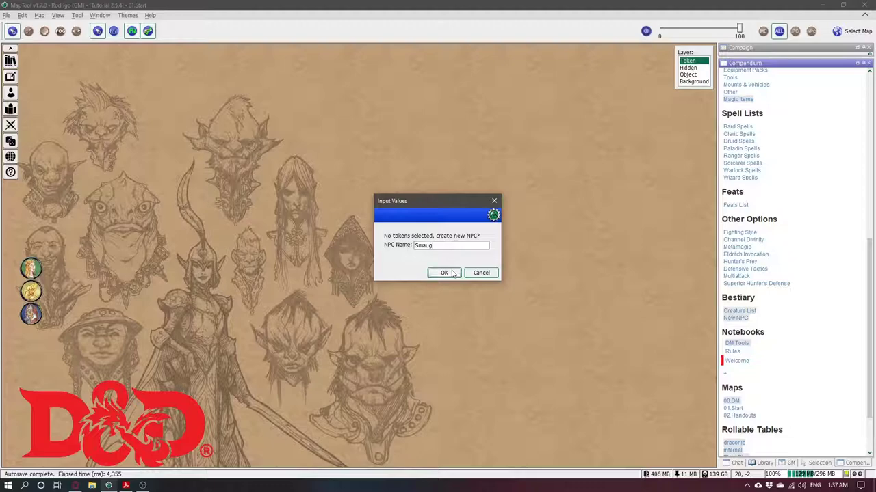
click(443, 272)
Step: Assign the ancient red dragon statblock to the new NPC Smaug
click(445, 241)
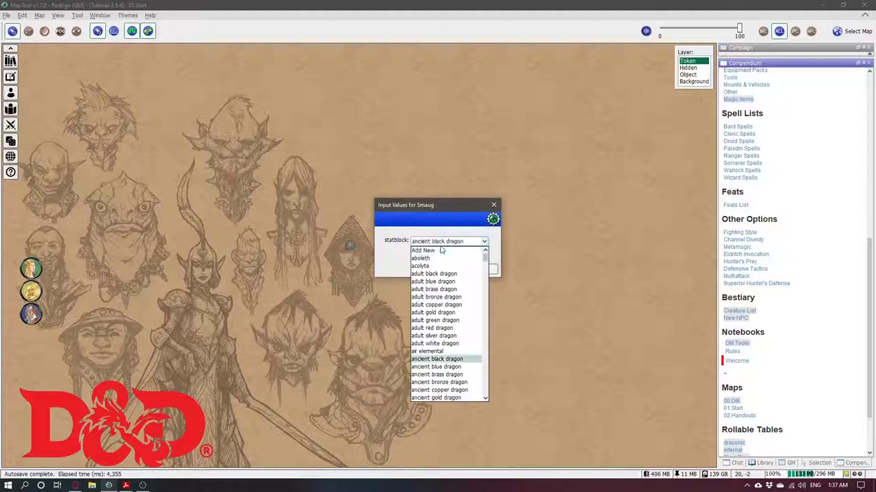
click(440, 245)
click(441, 245)
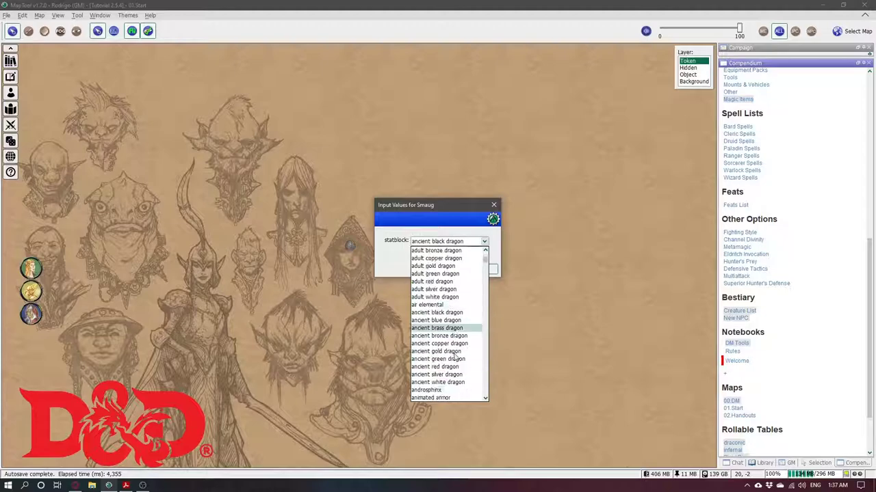
scroll(453, 363, down, 1)
click(453, 367)
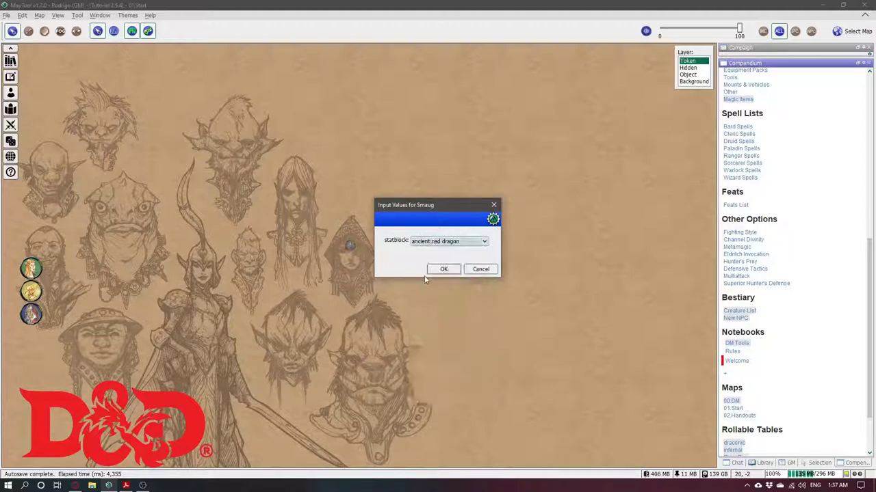
click(444, 269)
Step: Move the Smaug token to the open area left of the hooded figure on the map
click(378, 307)
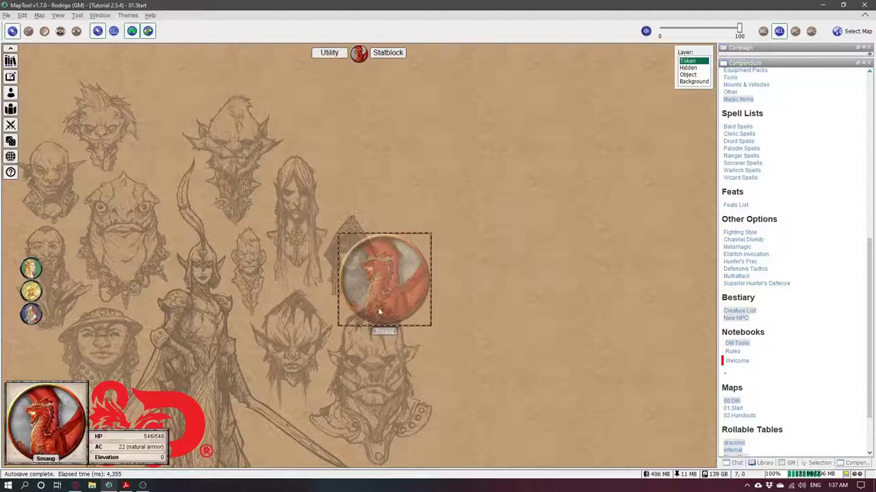
drag(377, 308, 400, 237)
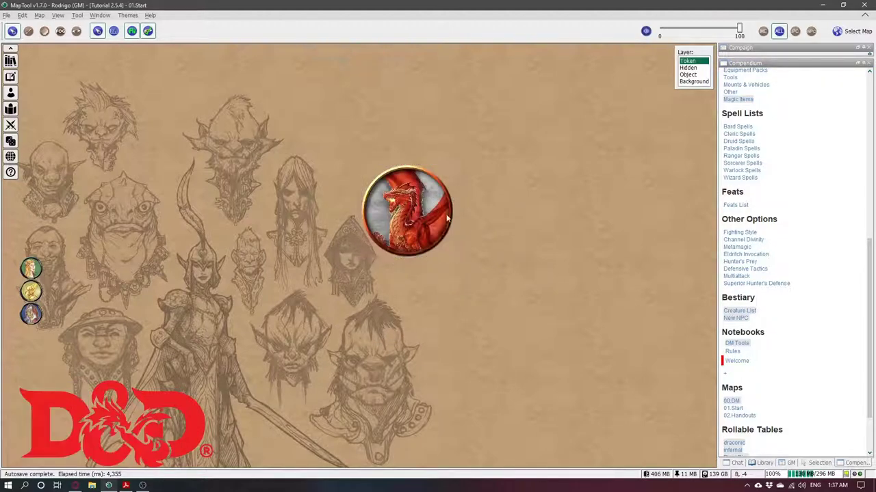
drag(427, 195, 290, 241)
Step: Open Smaug's statblock and roll a Constitution check from its ability scores
click(388, 52)
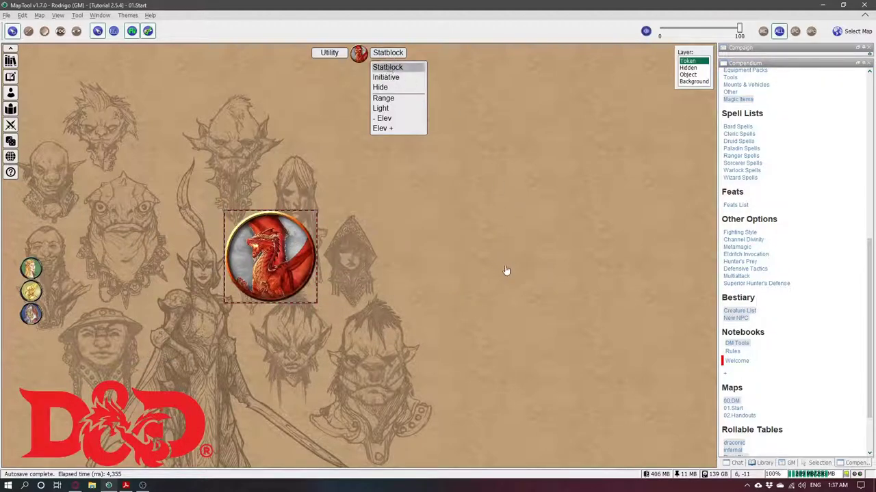
click(388, 68)
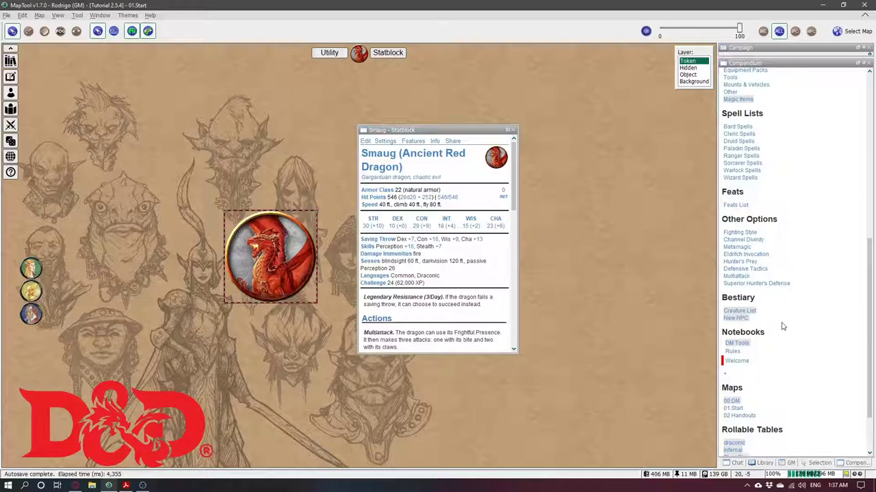
scroll(420, 219, down, 2)
scroll(436, 225, up, 2)
click(420, 226)
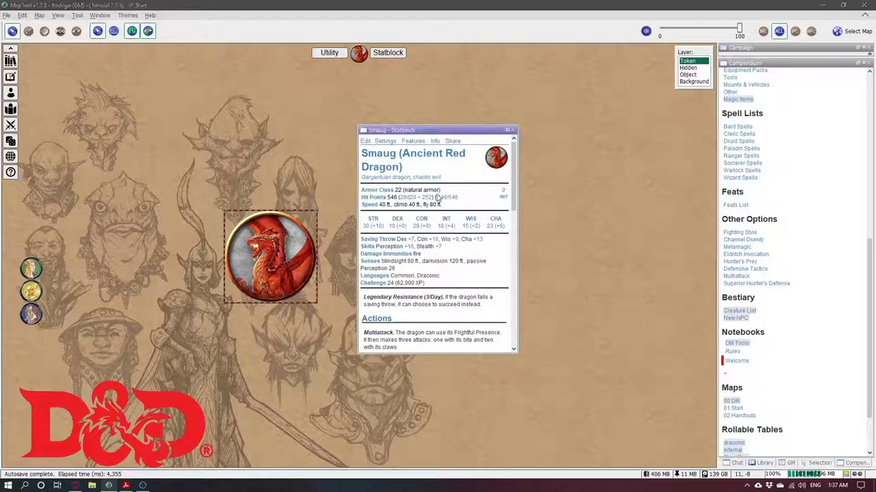
Step: Roll Smaug's Bite attack and its piercing damage from the statblock's actions and show the results in the chat
scroll(390, 219, down, 3)
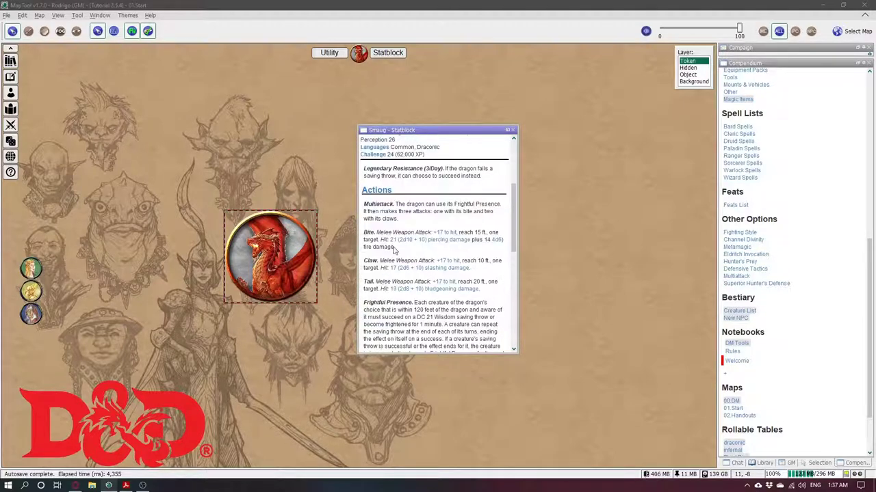
click(730, 463)
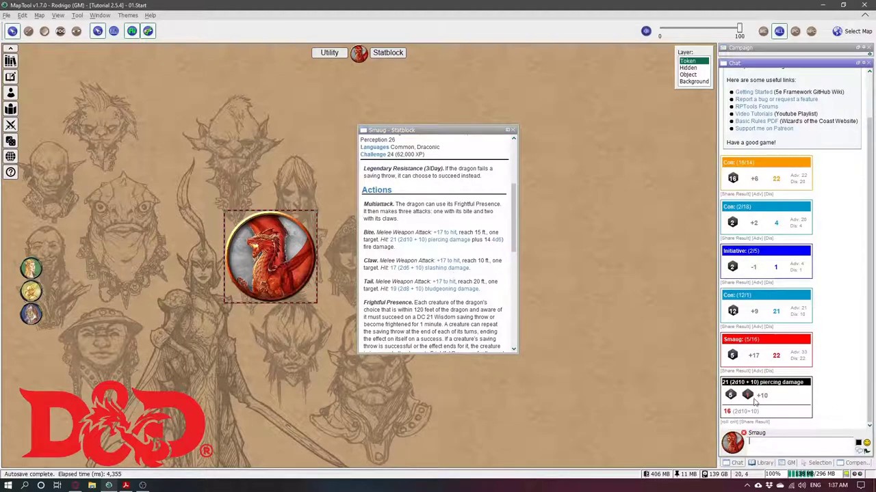
Step: Close Smaug's statblock and delete the Smaug token from the map
click(513, 130)
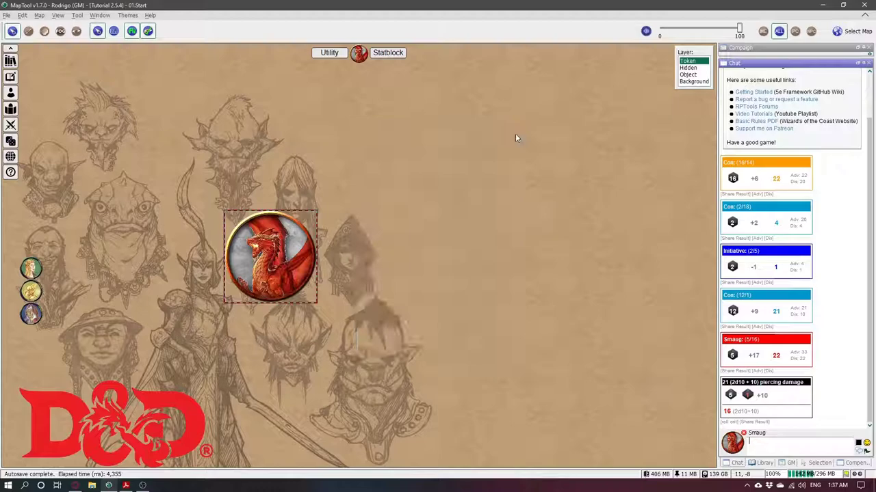
key(Delete)
Step: Search the Compendium for zombie and make a token from the Zombie creature entry
click(853, 463)
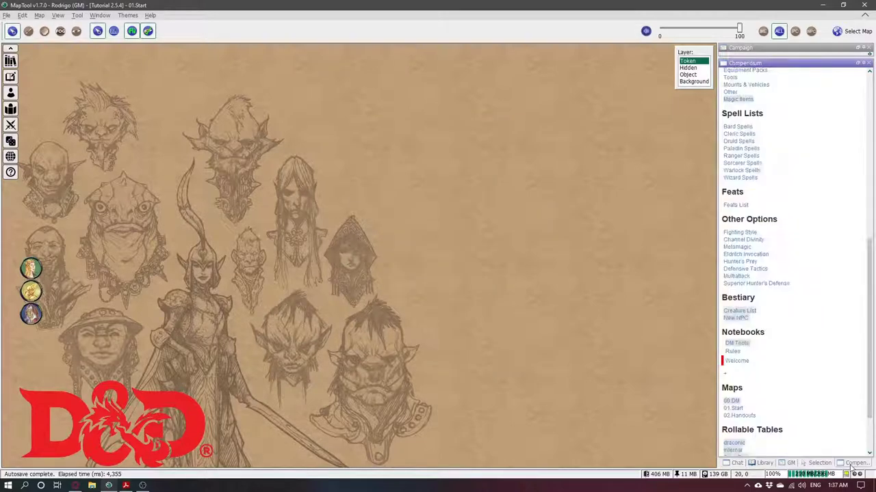
scroll(754, 183, up, 6)
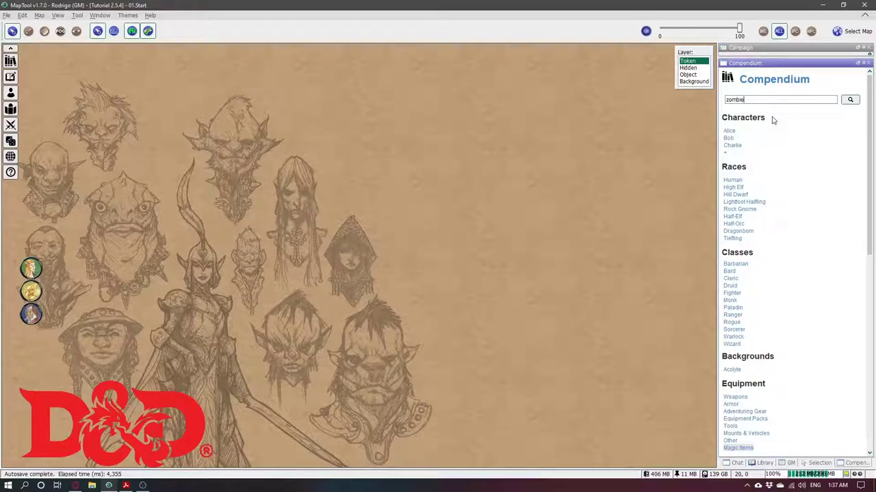
key(Return)
click(735, 137)
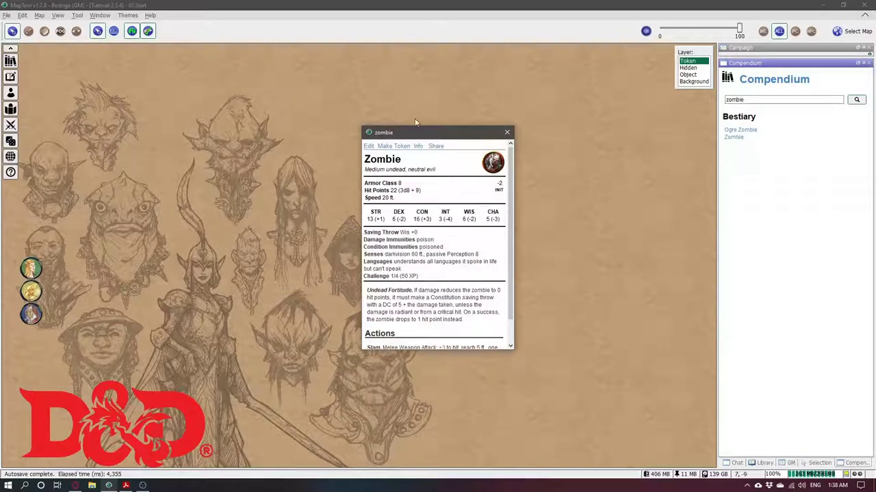
click(393, 147)
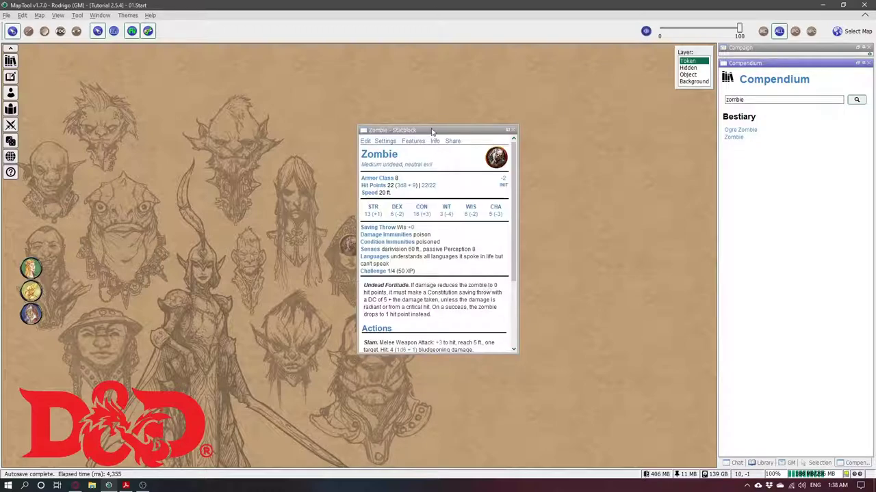
Step: Move the Zombie statblock window aside and place the Zombie token on the open area above the hooded figure
drag(432, 131, 531, 133)
drag(352, 249, 357, 147)
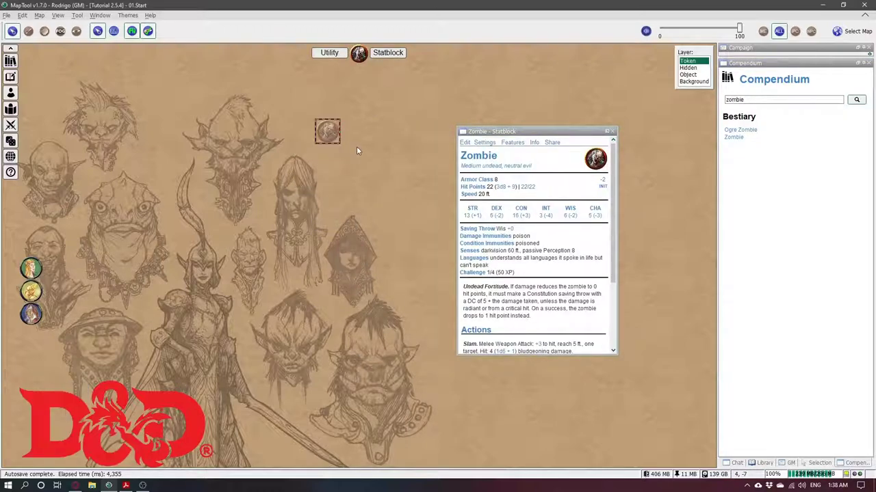
drag(314, 111, 369, 191)
drag(327, 132, 396, 154)
click(481, 115)
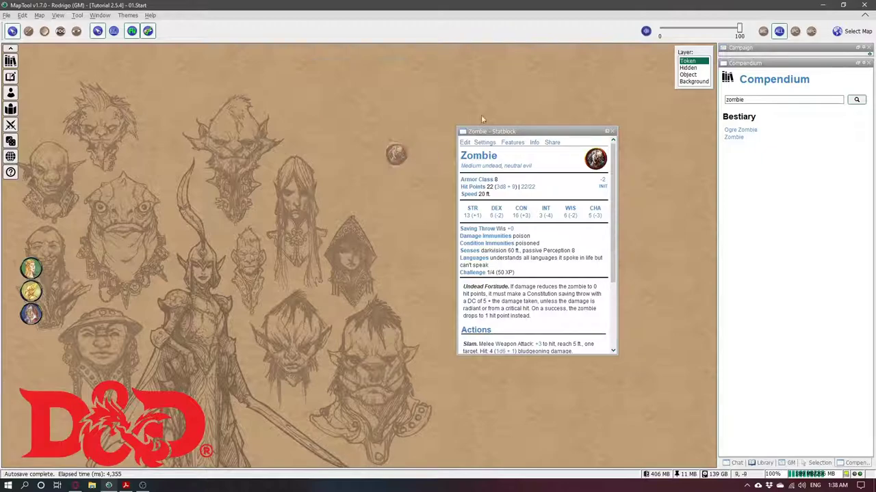
Step: Close the Zombie statblock and delete the Zombie token from the map
click(611, 132)
click(396, 153)
key(Delete)
Step: Search for kobold in the standalone Search window, make a Kobold token, and close its statblock
click(10, 60)
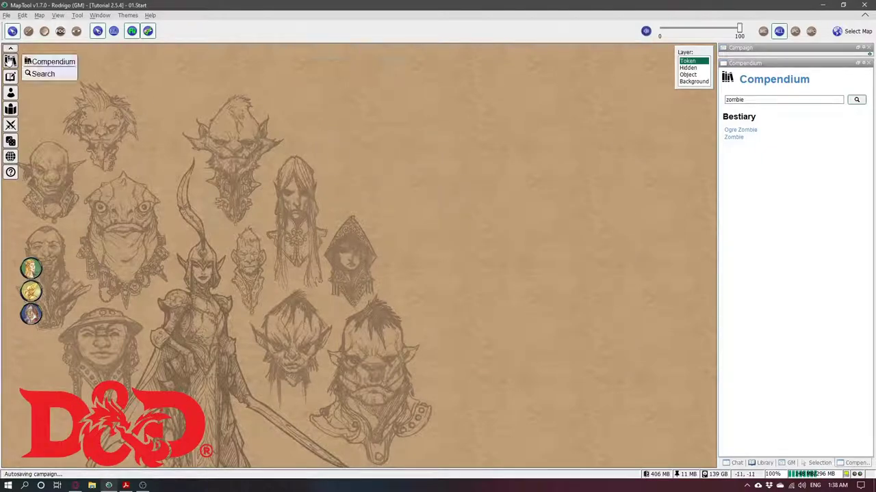
click(41, 74)
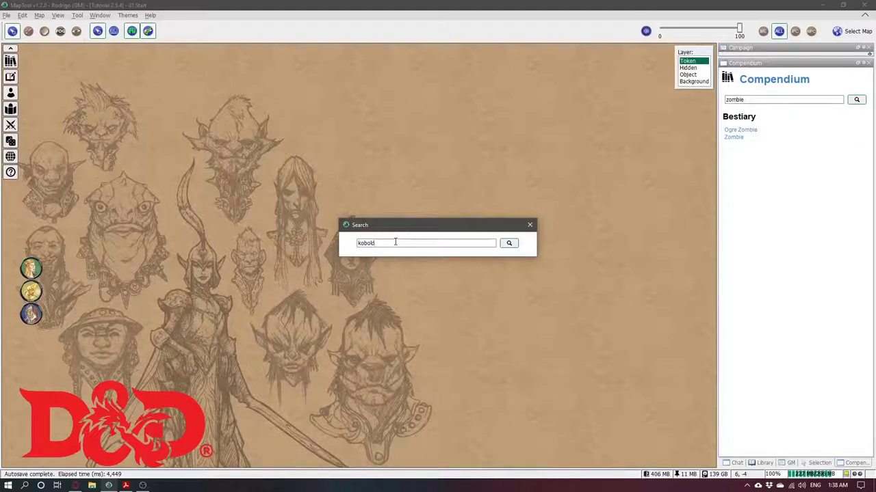
key(Return)
click(368, 260)
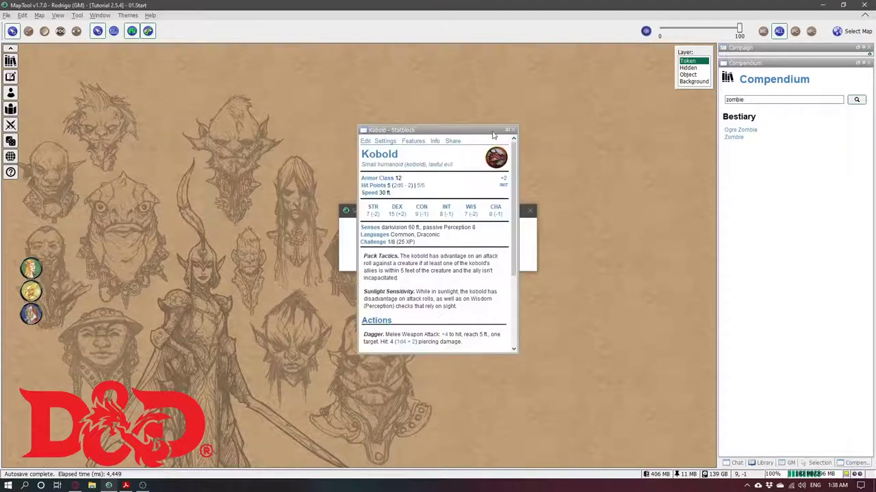
drag(492, 134, 623, 114)
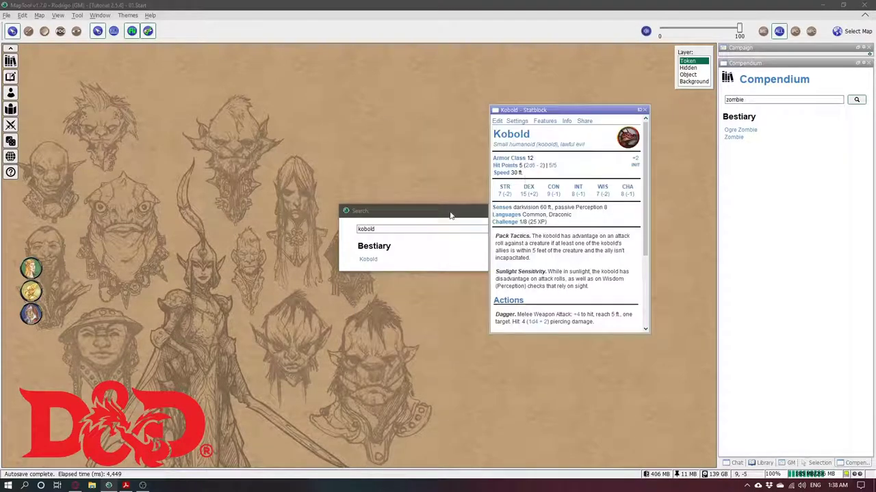
click(643, 111)
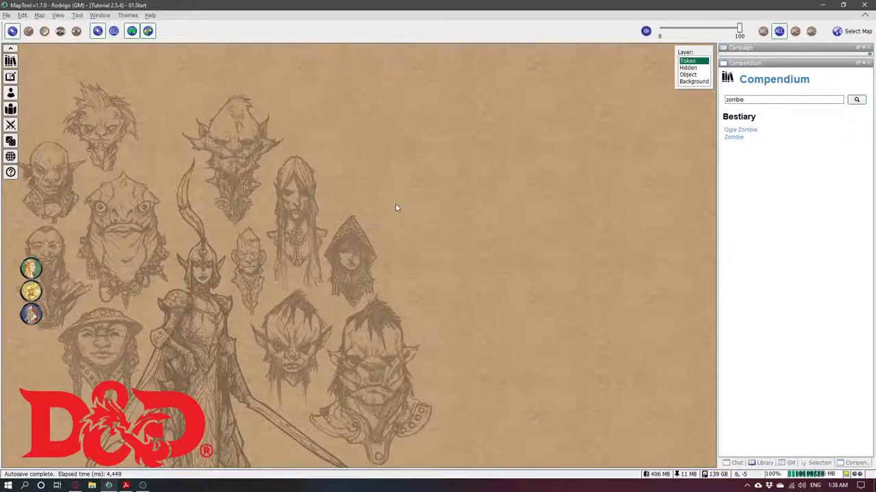
Step: View the Allosaurus page on D&D Beyond in the browser and search MapTool's Compendium for "allo"
drag(186, 255, 261, 219)
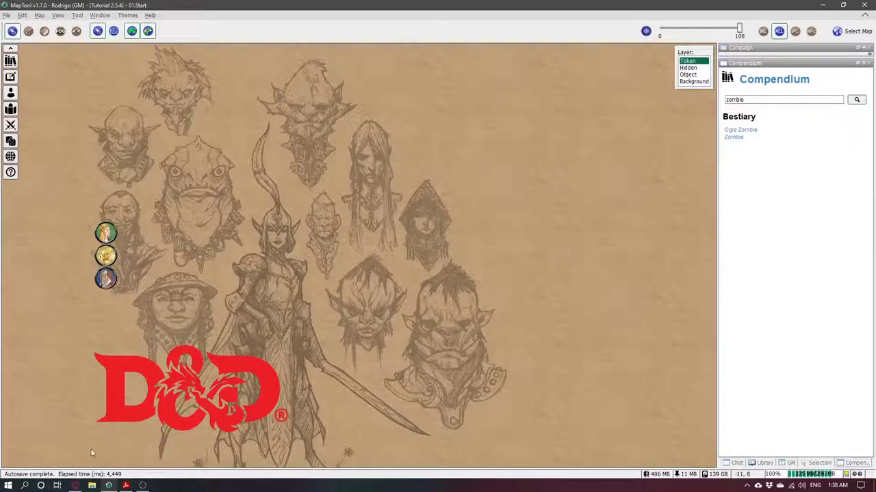
click(78, 486)
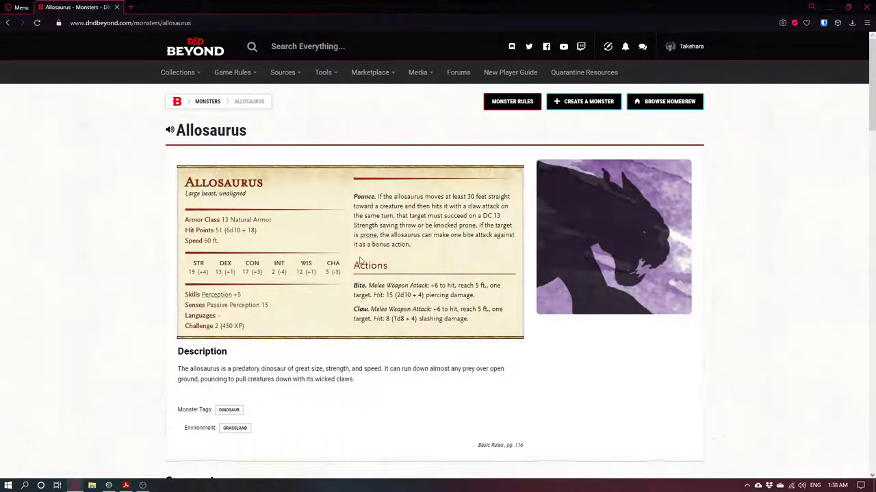
key(alt+Tab)
click(788, 97)
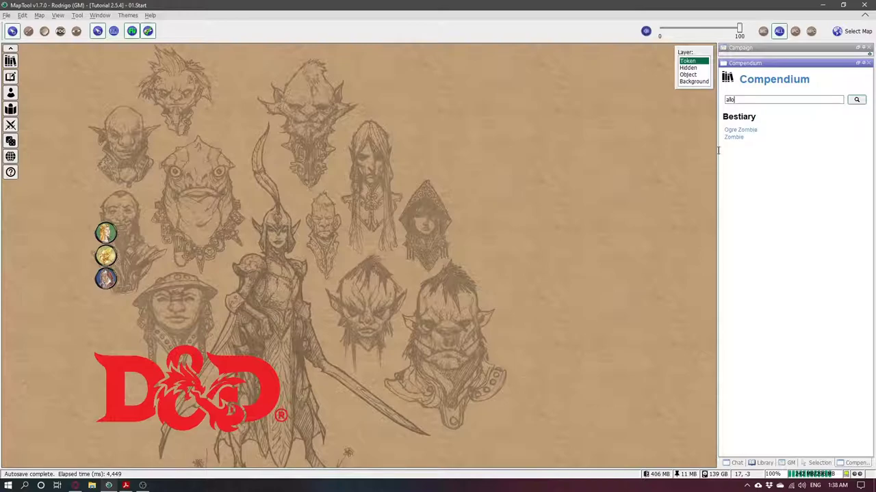
key(Return)
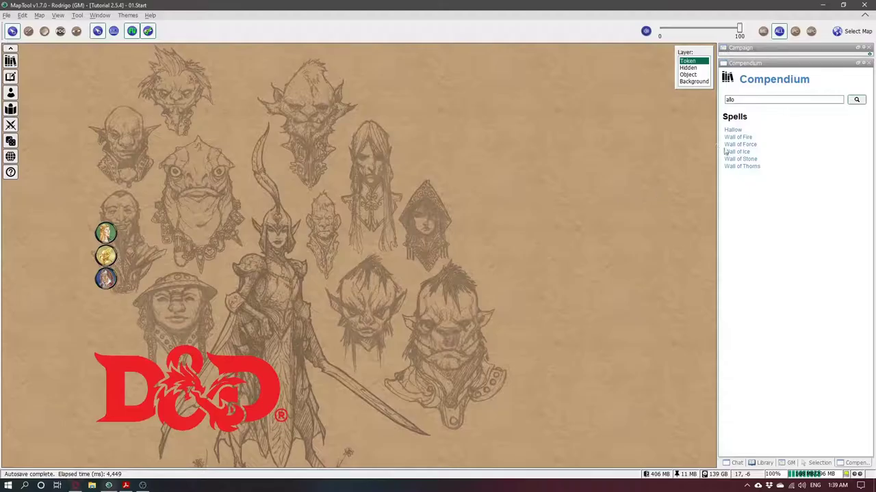
Step: Switch to the 00.DM map
click(845, 31)
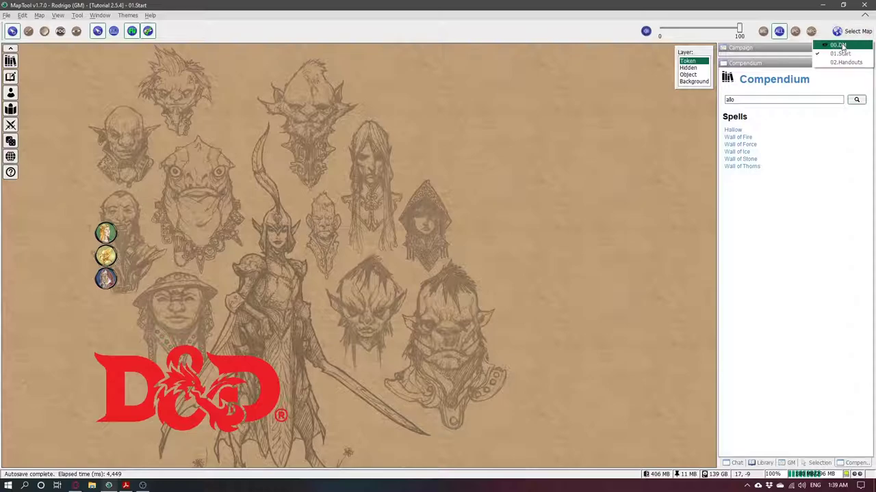
click(839, 45)
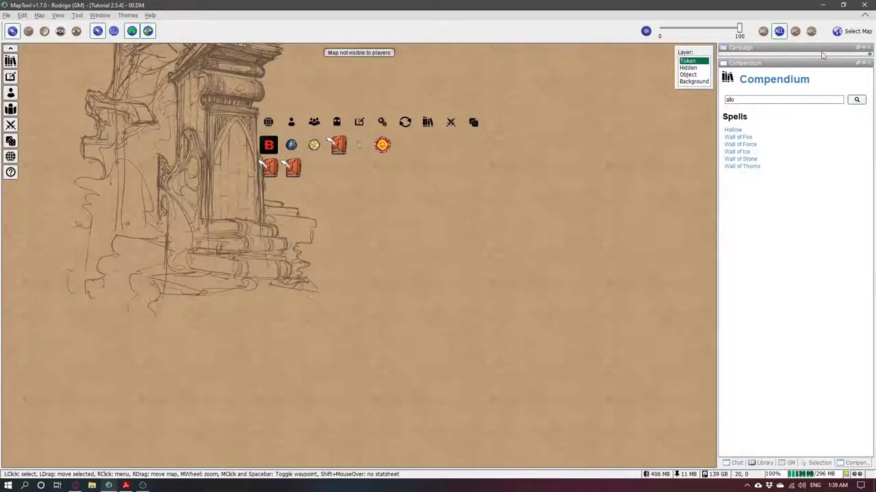
click(849, 31)
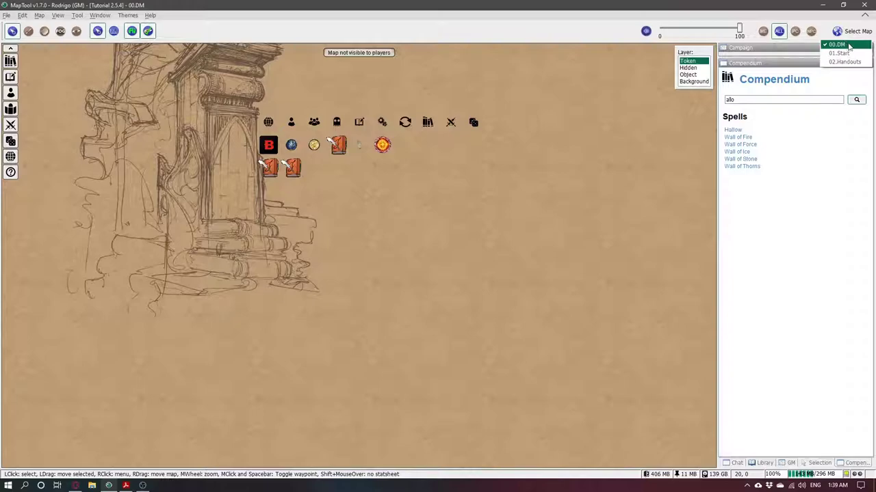
click(848, 45)
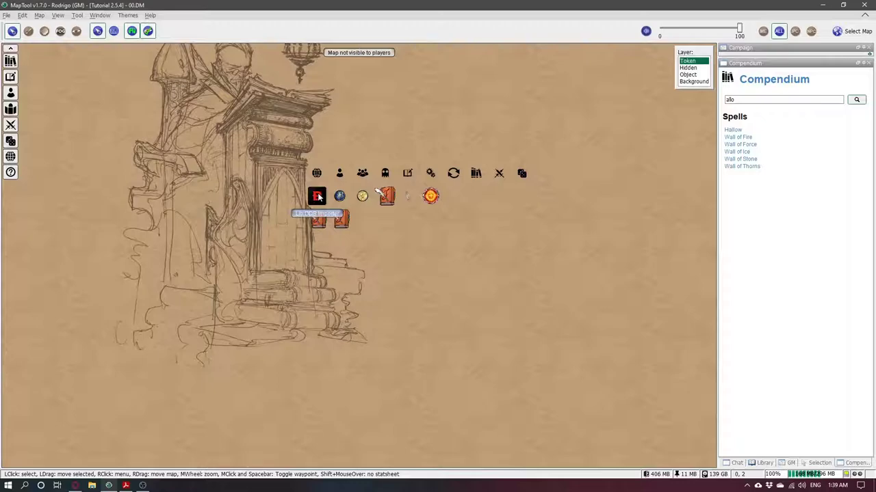
Step: Run the Import macro of the D&D Beyond token on the DM map and move the import window aside
click(318, 197)
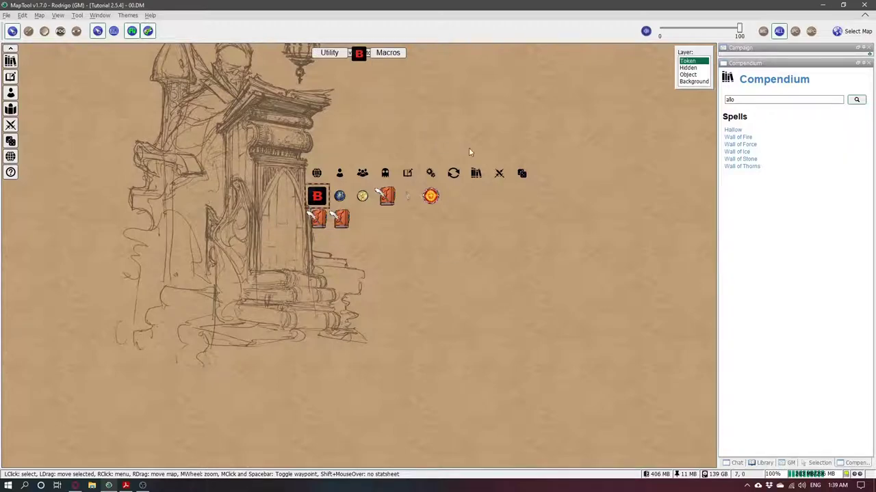
mouse_move(391, 53)
click(385, 71)
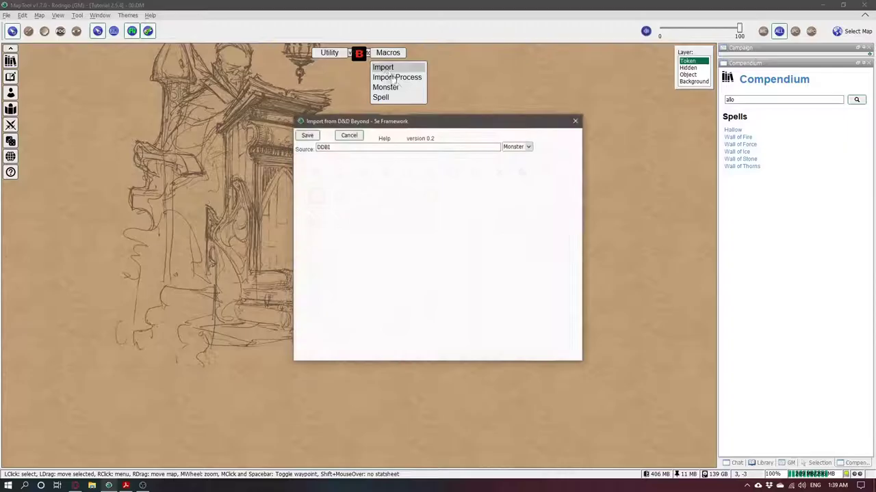
drag(415, 125, 485, 112)
Step: Copy the complete Allosaurus statblock text, from its name through the Claw action, from the D&D Beyond page in the browser
key(alt+Tab)
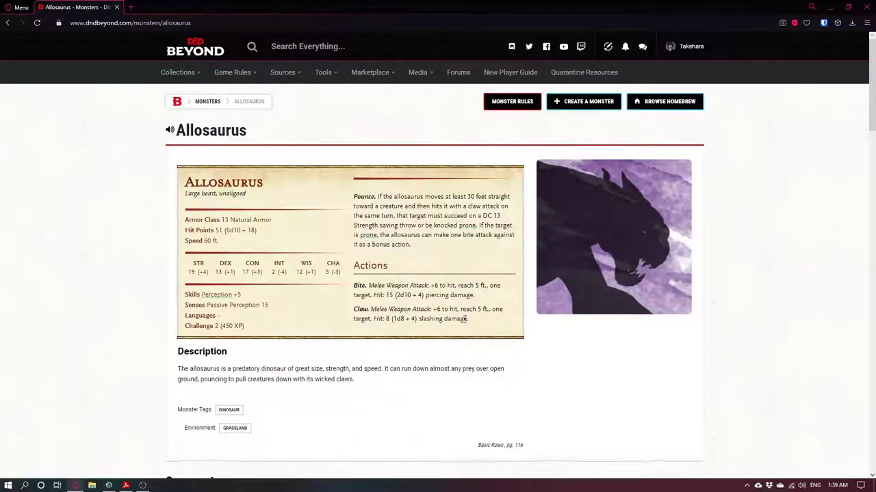
drag(477, 322, 327, 179)
click(468, 331)
drag(464, 319, 486, 327)
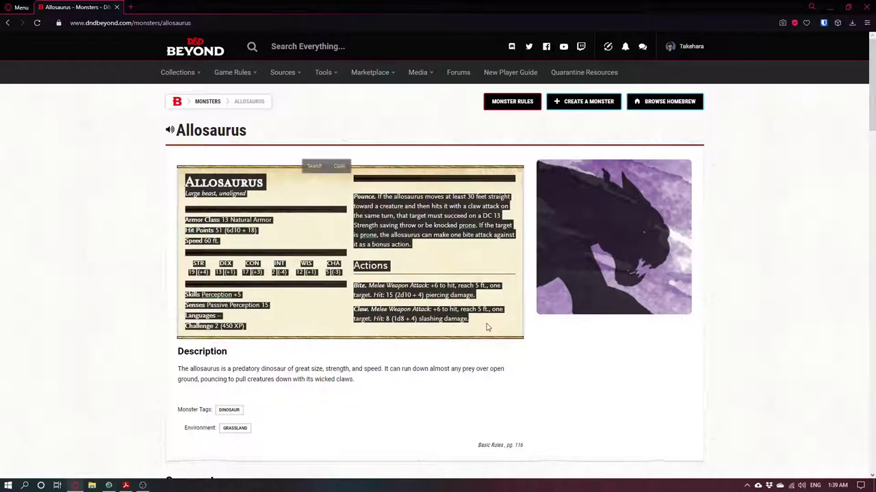
key(ctrl+c)
Step: Return to MapTool and paste the copied Allosaurus statblock into the D&D Beyond import form
key(alt+Tab)
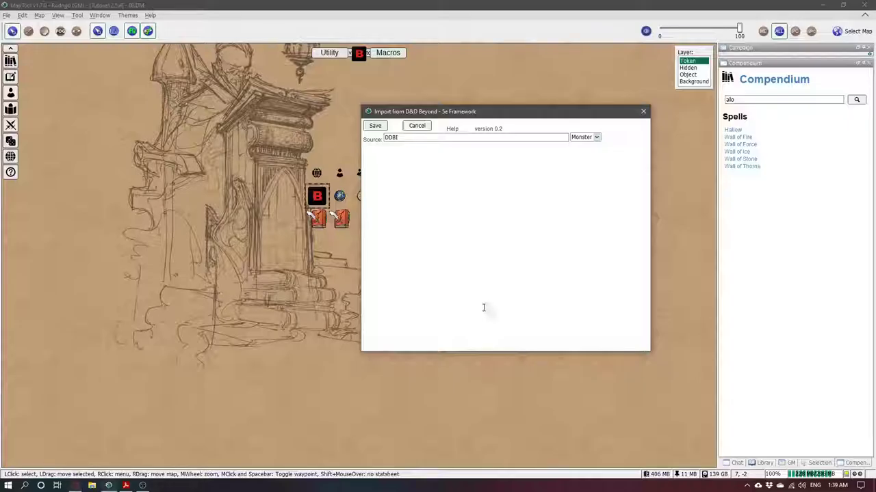
click(437, 183)
key(ctrl+v)
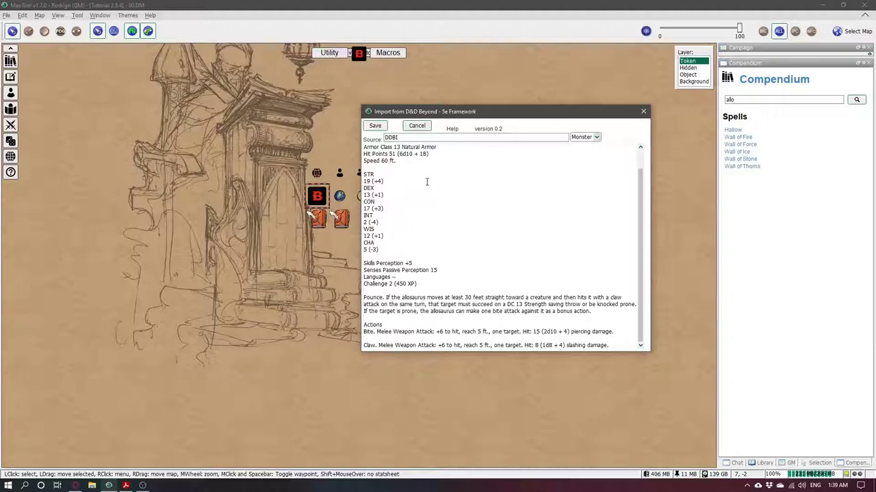
scroll(426, 181, up, 2)
Step: Set the import source to MM and save the monster under the name Allosaurus
double_click(404, 139)
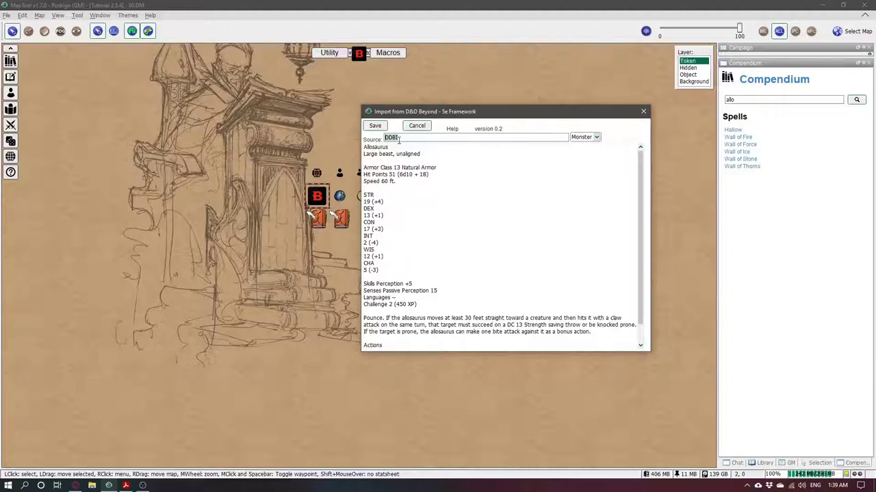
key(alt+Tab)
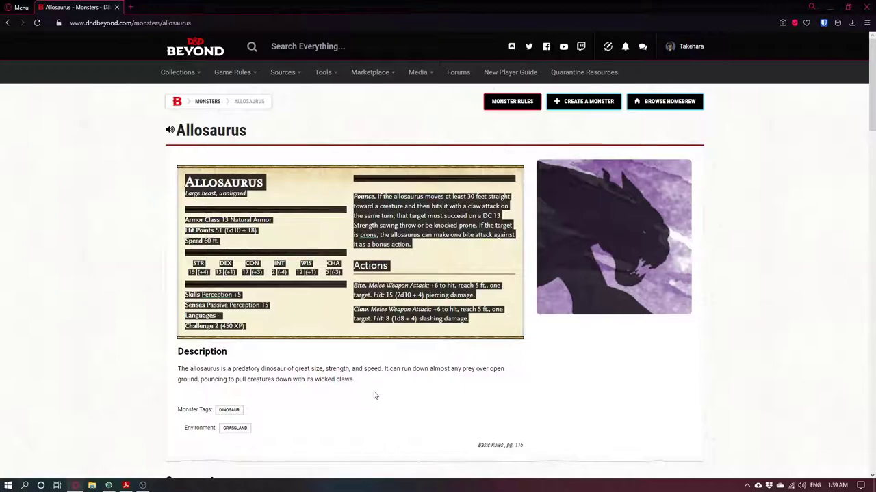
key(alt+Tab)
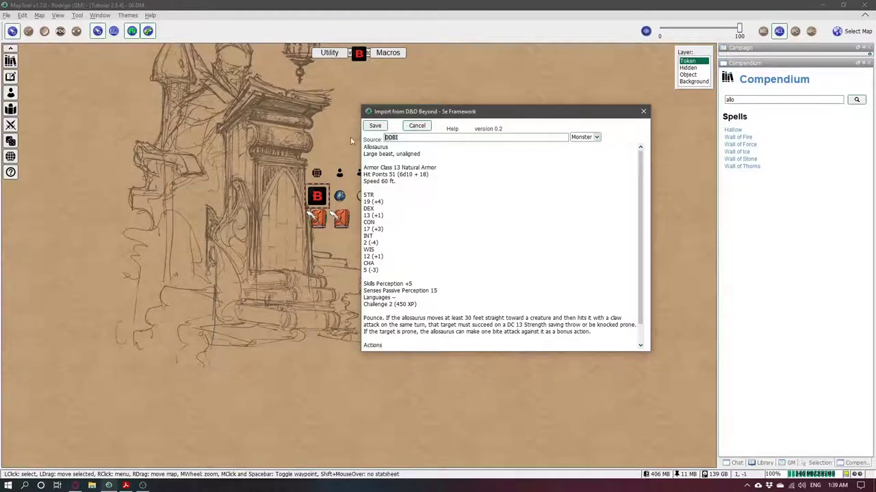
text(MM)
click(375, 125)
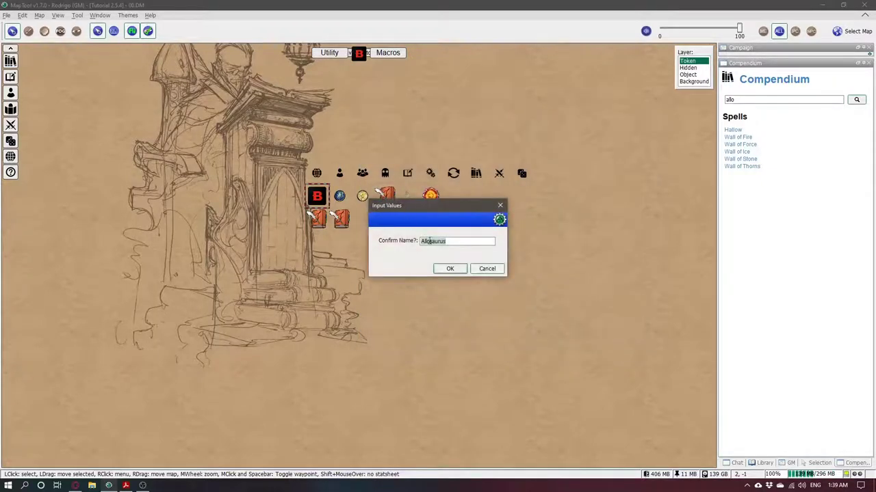
click(451, 269)
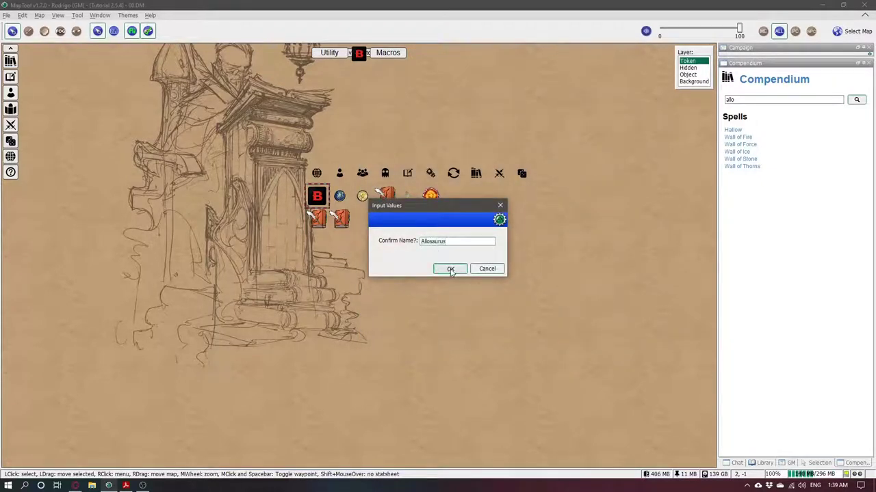
Step: Review the imported Allosaurus JSON from its name to its sources and close the import result
drag(384, 130, 469, 93)
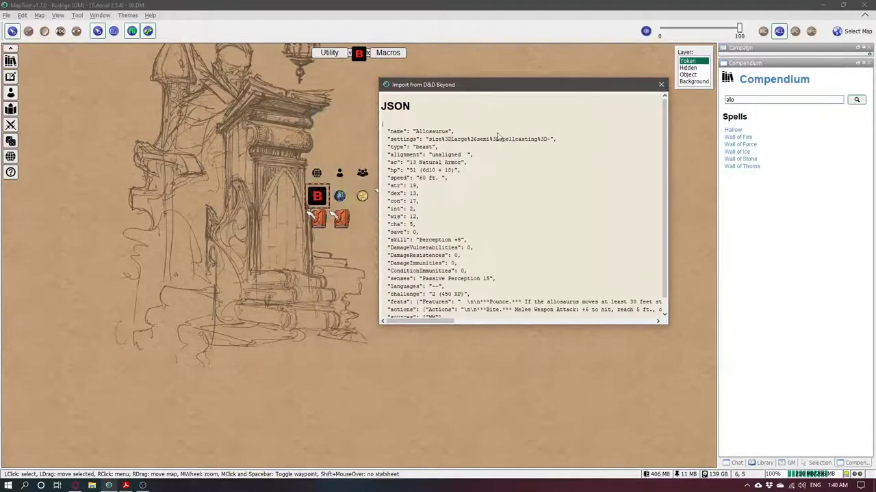
drag(433, 182, 422, 119)
click(479, 306)
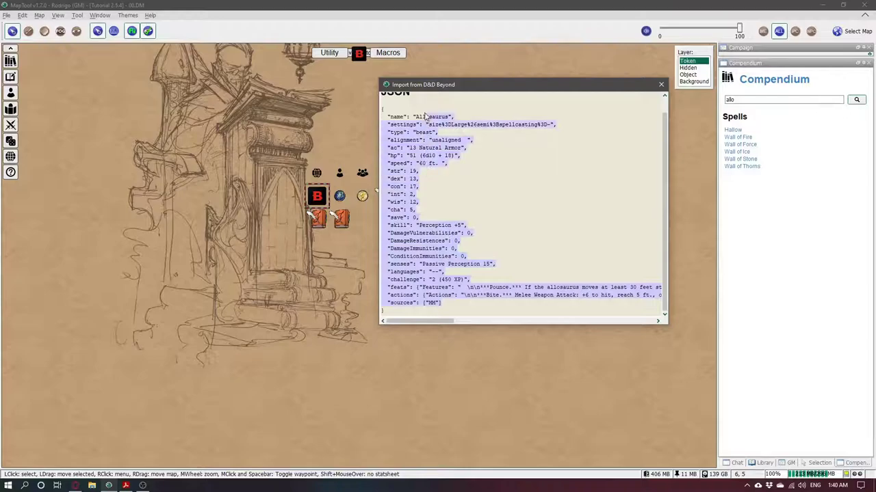
click(435, 232)
scroll(495, 222, up, 1)
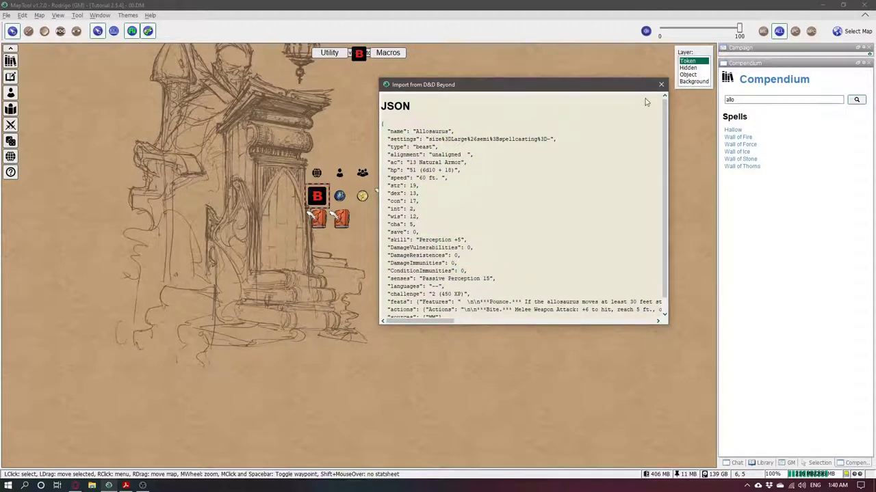
click(661, 84)
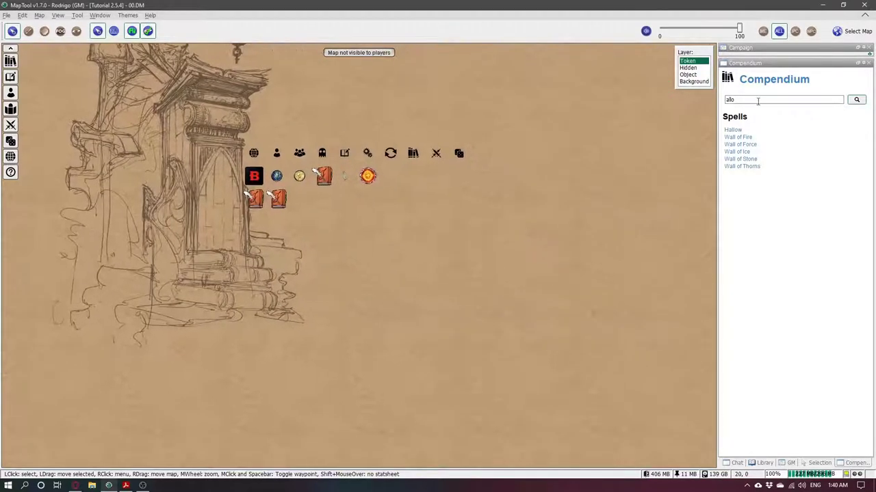
Step: Search the Compendium for "allo" and open the Allosaurus entry from the Bestiary results
click(762, 102)
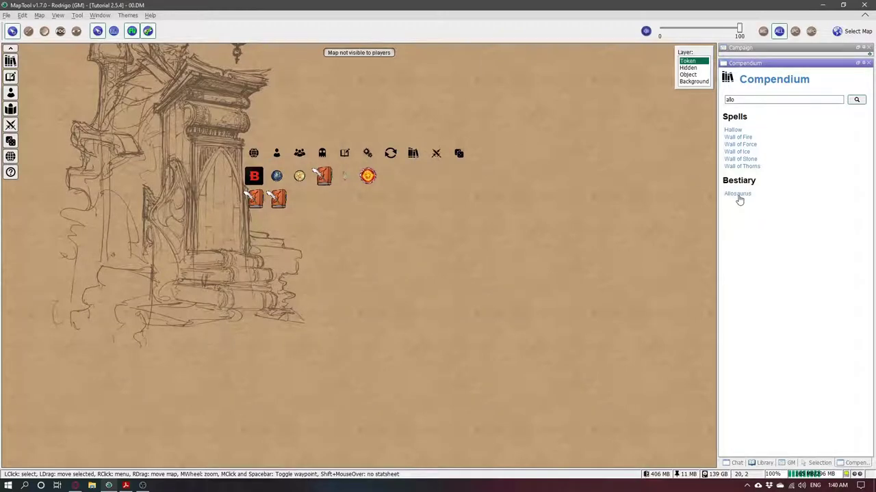
click(738, 197)
drag(435, 134, 594, 152)
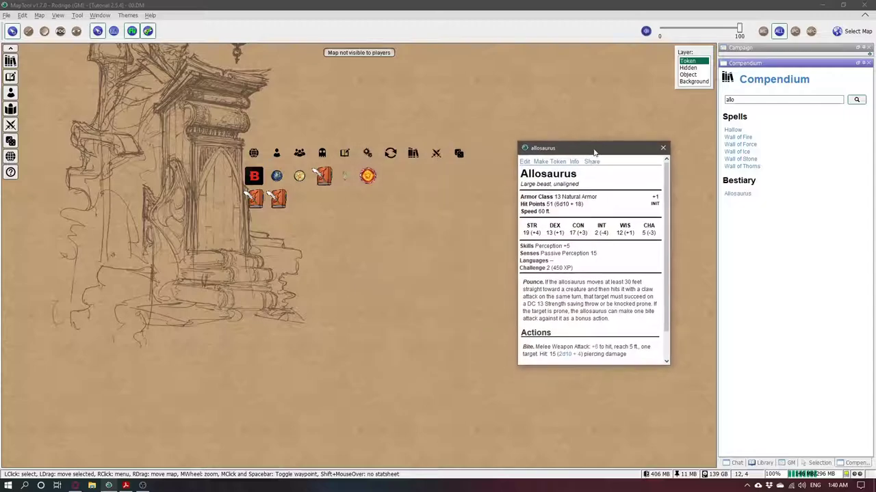
Step: Make a token from the Allosaurus entry on the map and move its statblock away from the token
drag(383, 203, 256, 132)
click(557, 163)
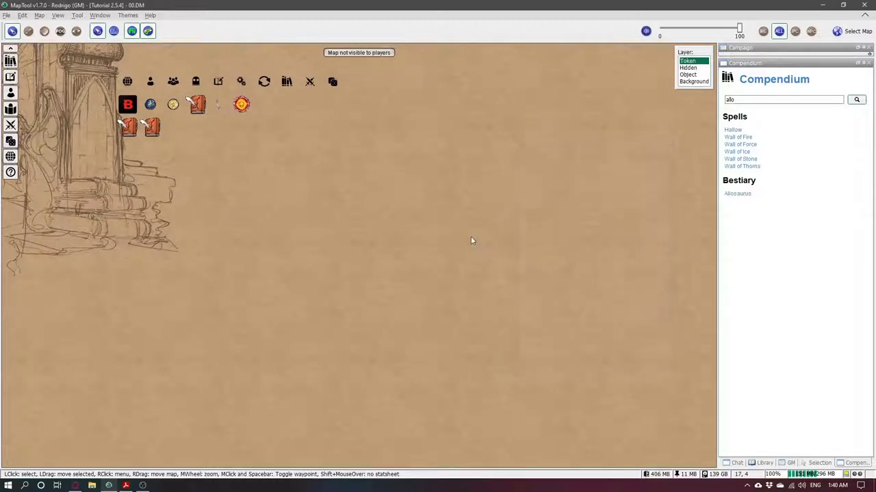
drag(441, 135, 619, 158)
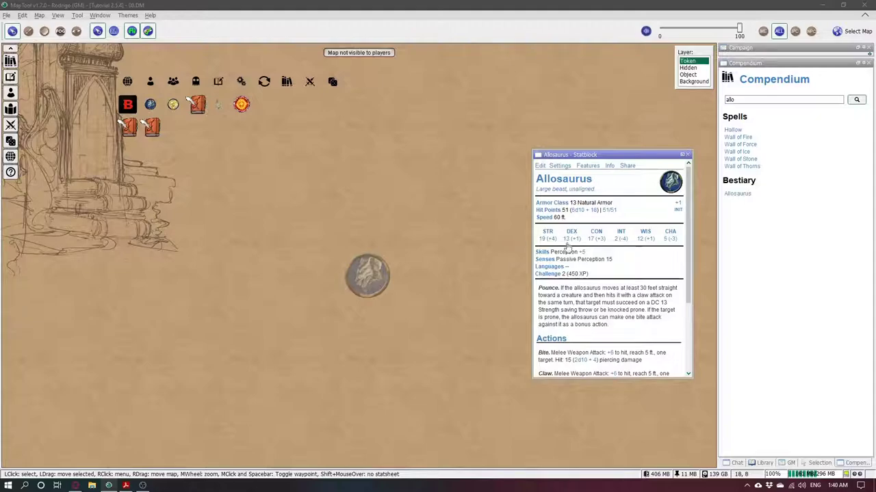
Step: Check the token image choices in the Allosaurus creature settings and look at its token properties, closing both without changes
click(561, 167)
click(452, 214)
click(451, 213)
click(508, 130)
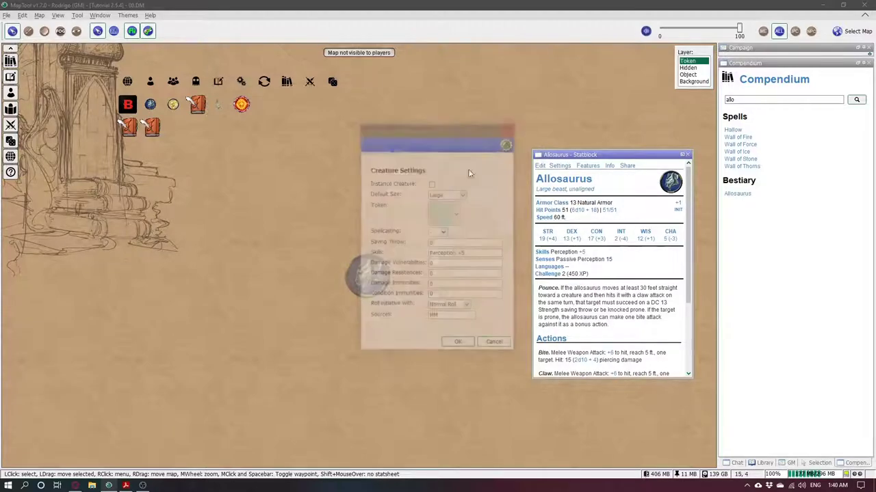
double_click(369, 262)
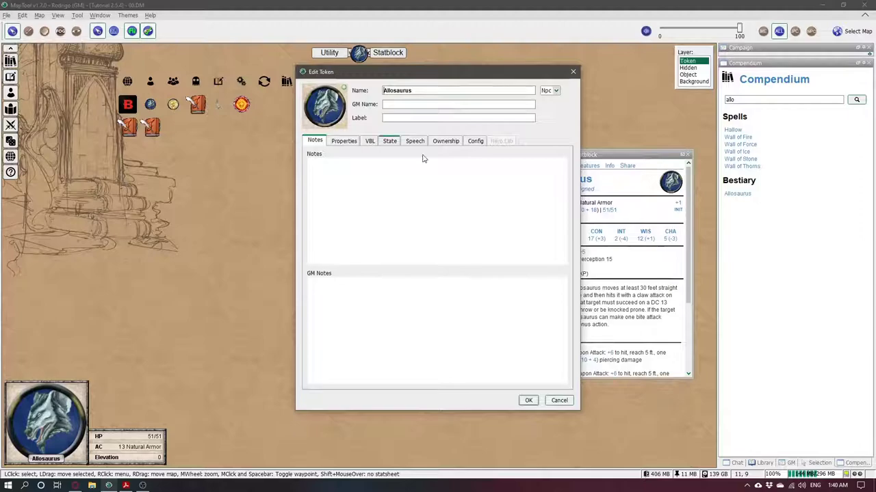
click(573, 71)
click(557, 167)
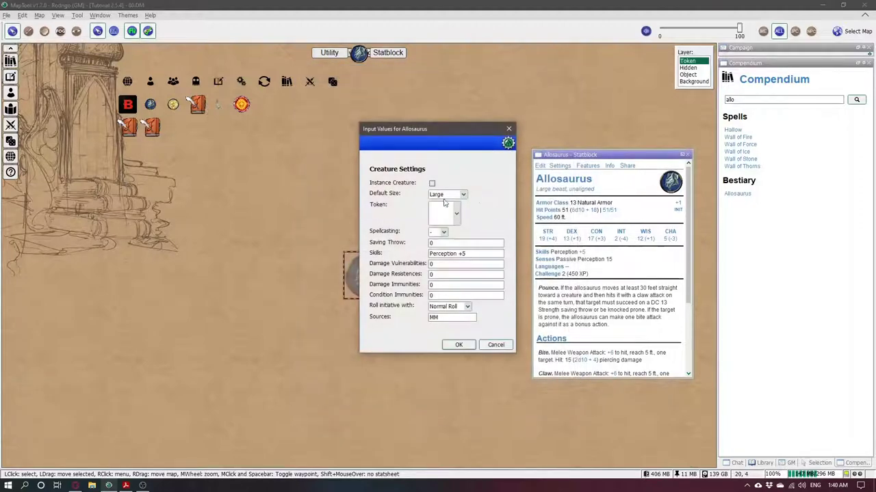
click(452, 213)
click(455, 212)
click(508, 128)
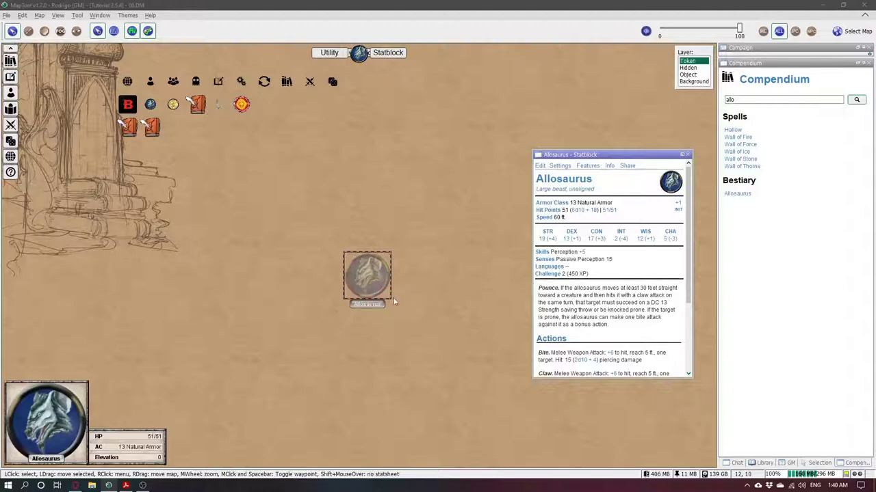
Step: Deselect the Allosaurus token and review its statblock down to the GM notes
click(410, 288)
scroll(607, 272, down, 3)
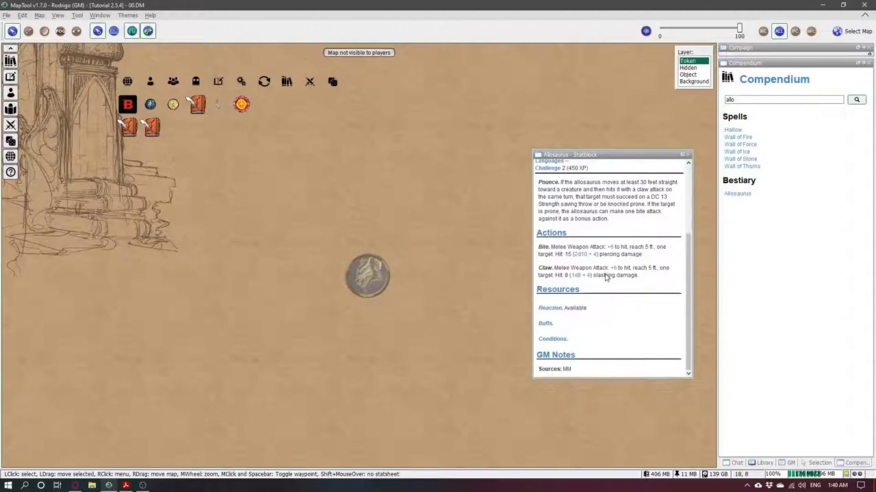
scroll(605, 277, up, 5)
click(8, 485)
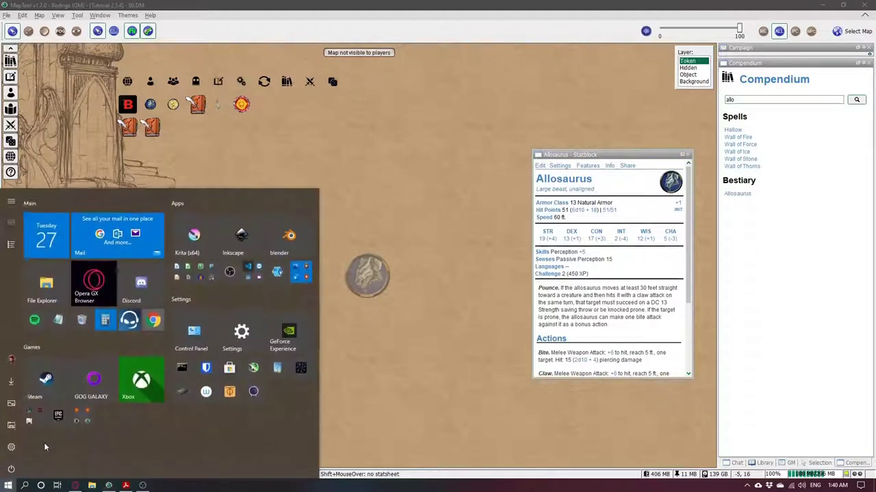
click(86, 418)
click(129, 462)
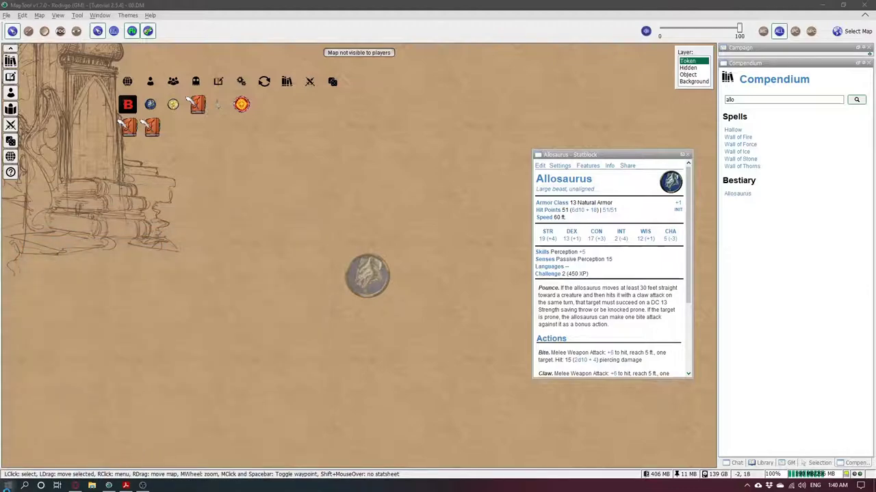
Step: Launch TokenTool, close the extra MapTool instance without retrieving its autosave, and bring the TokenTool window fully into view
click(7, 486)
click(85, 410)
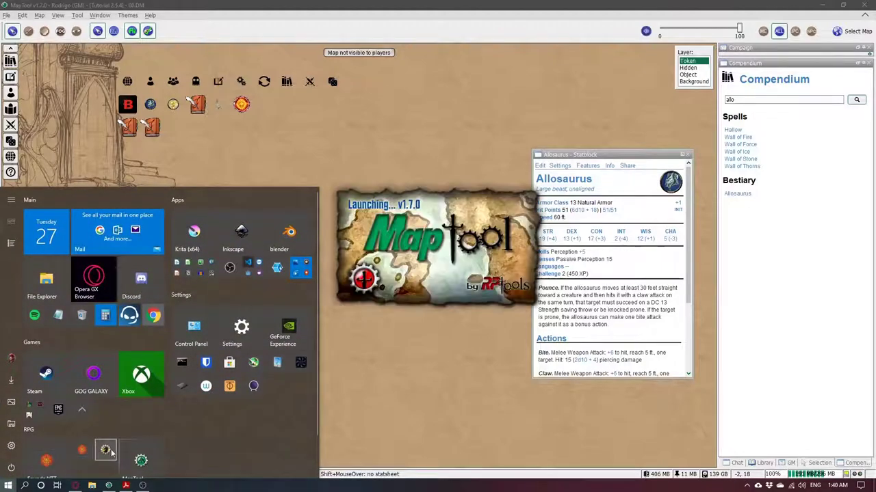
click(110, 451)
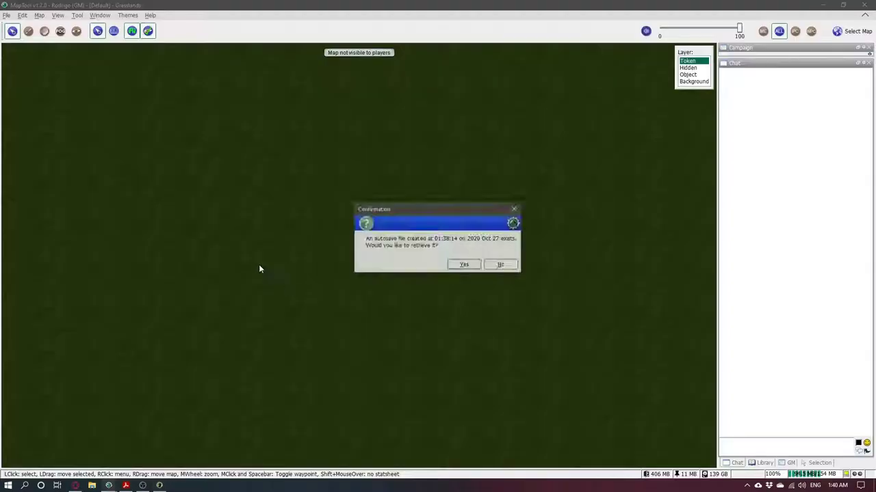
click(500, 264)
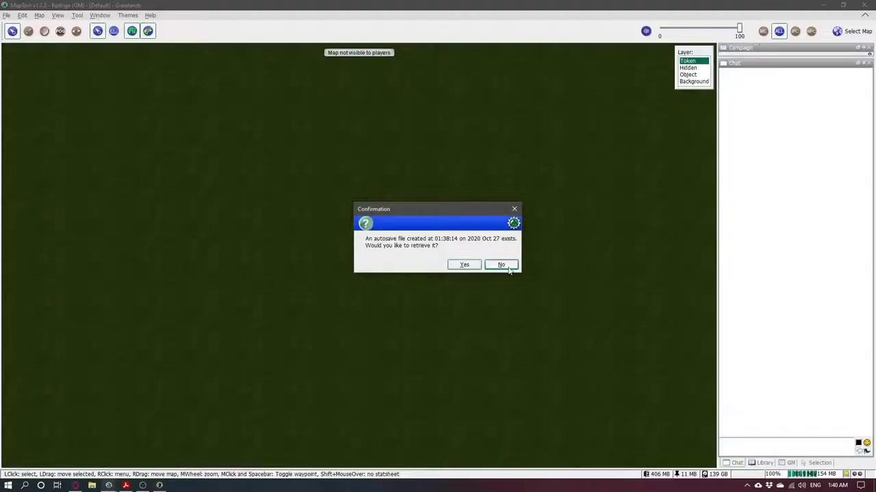
click(865, 5)
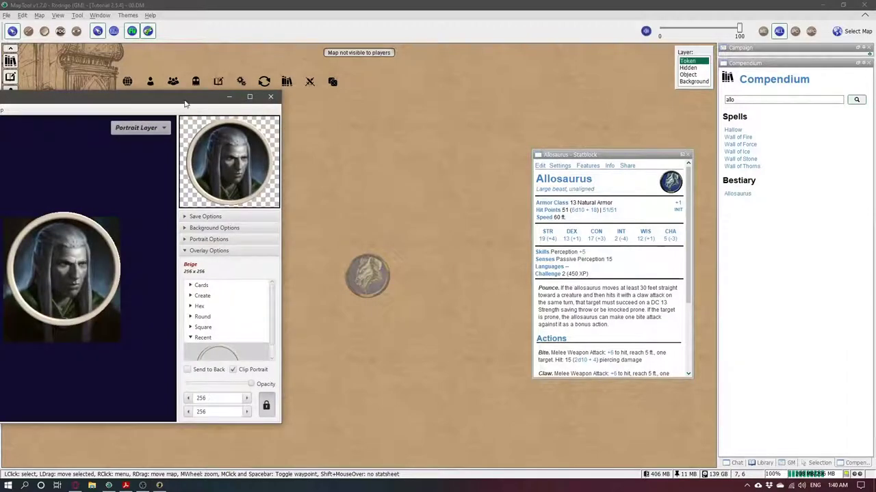
drag(185, 102, 384, 74)
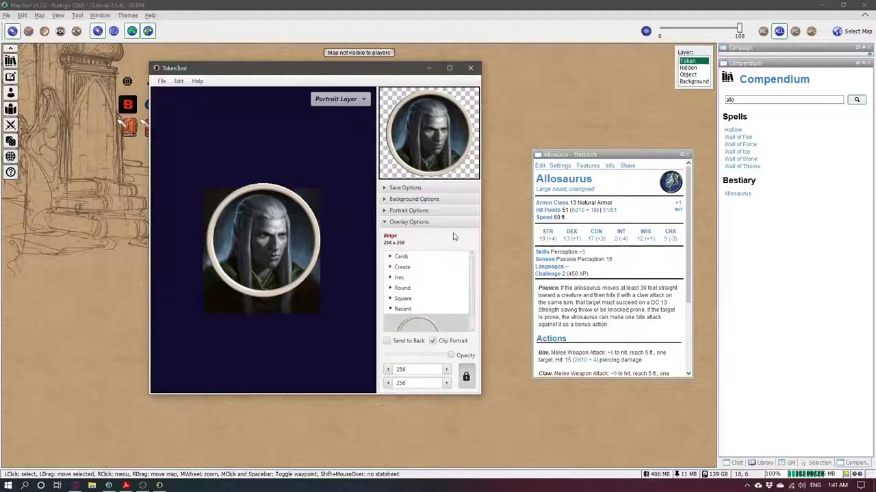
Step: Switch to the Opera browser and run an image search for allosaurus in a new tab
click(75, 486)
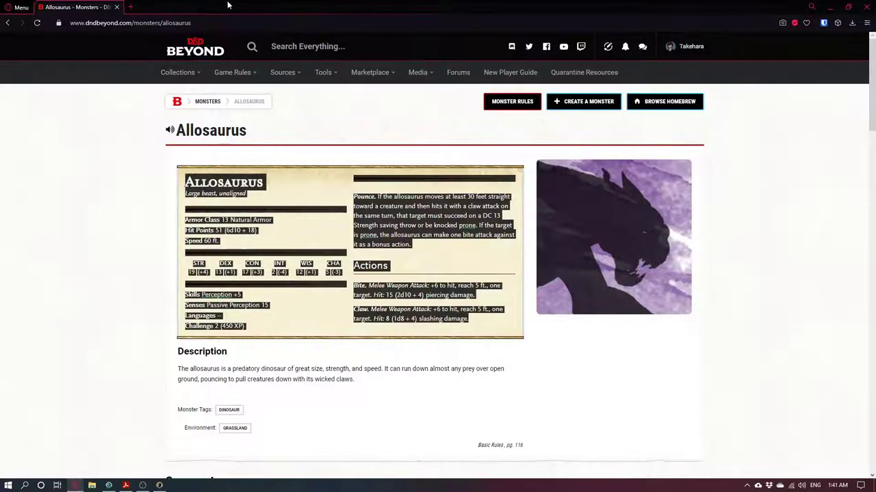
click(130, 7)
text(allo)
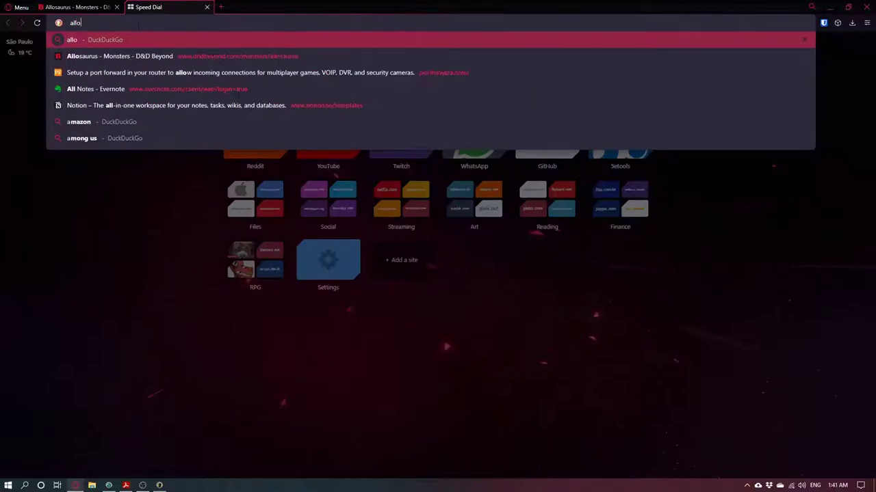
text(saurus)
key(Return)
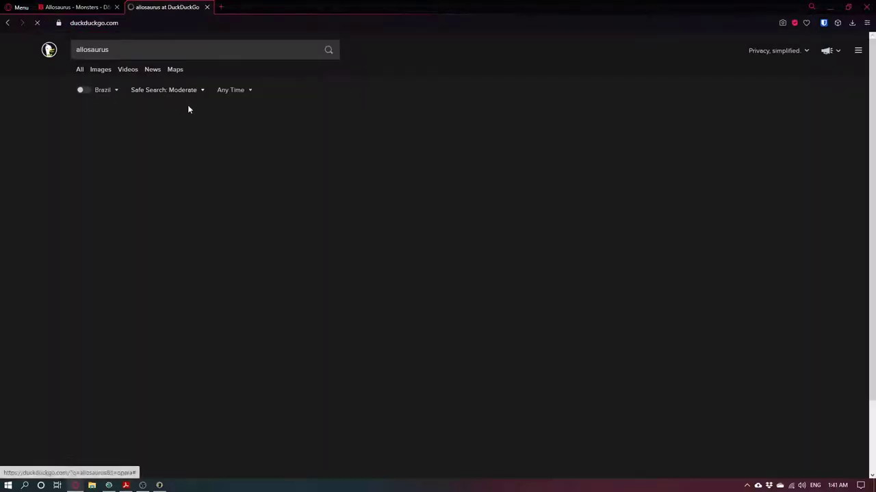
click(100, 71)
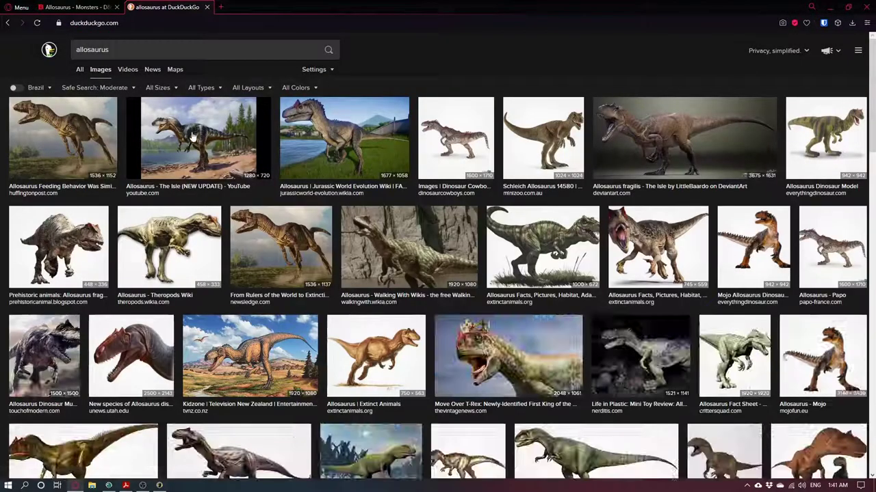
Step: Open the full-size image of the Allosaurus from The Isle and place it in TokenTool as the portrait
click(198, 140)
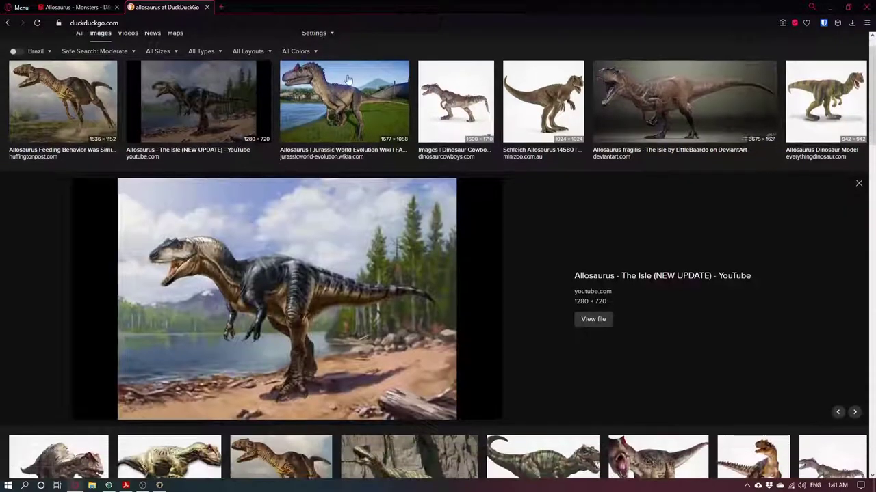
click(325, 249)
drag(417, 4, 171, 90)
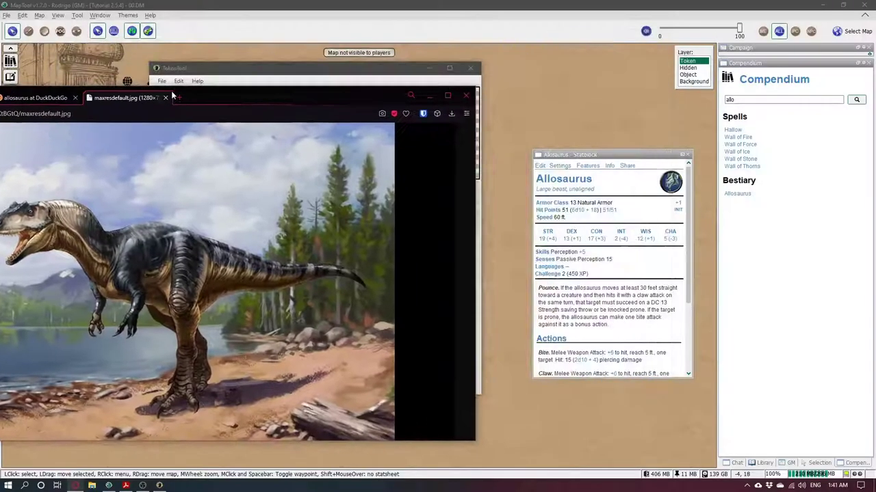
drag(287, 96, 415, 267)
drag(376, 405, 293, 230)
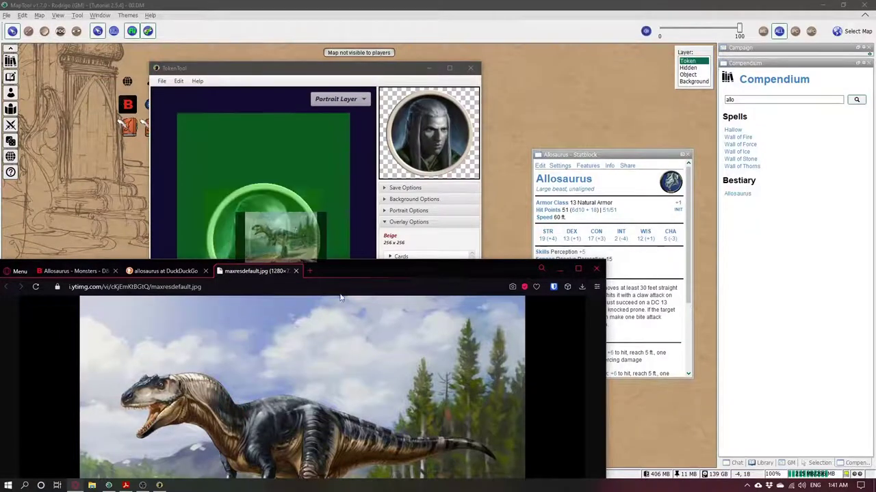
Step: Enlarge and reposition the portrait in TokenTool so the dinosaur's head fits inside the beige ring
drag(332, 66, 397, 24)
scroll(329, 212, up, 2)
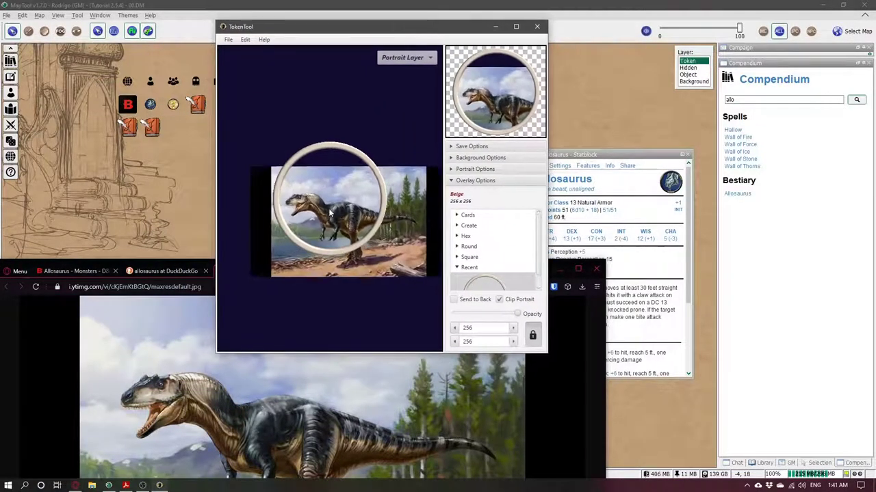
scroll(330, 214, up, 6)
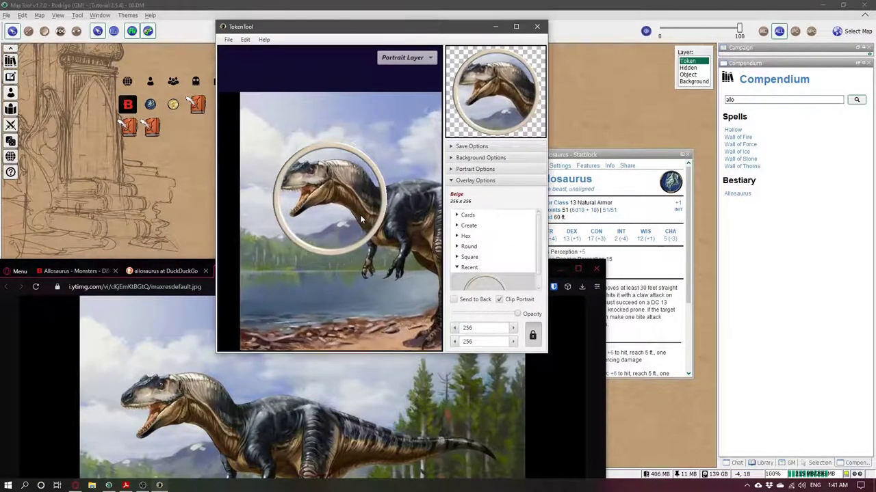
mouse_move(361, 219)
mouse_down()
mouse_move(352, 218)
mouse_move(370, 225)
mouse_up()
Step: Return to the browser's image results and open the full-size Allosaurus fragilis picture with the white background
key(alt+Tab)
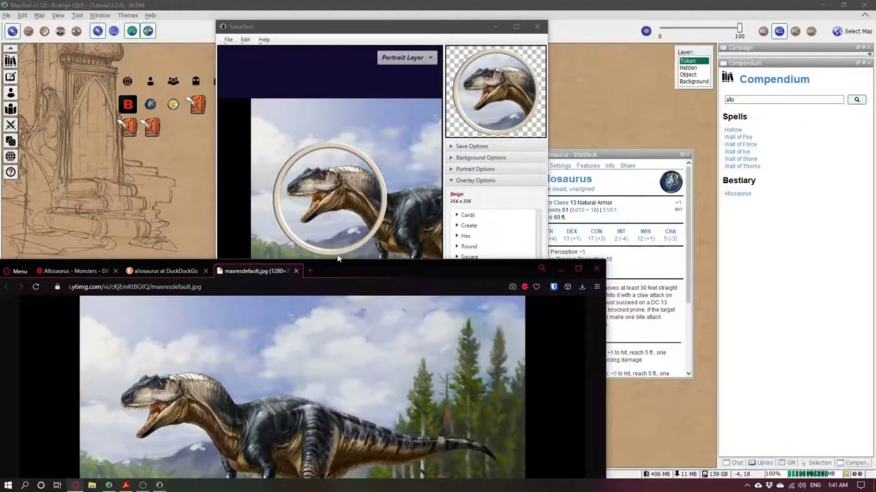
drag(337, 258, 455, 130)
click(287, 141)
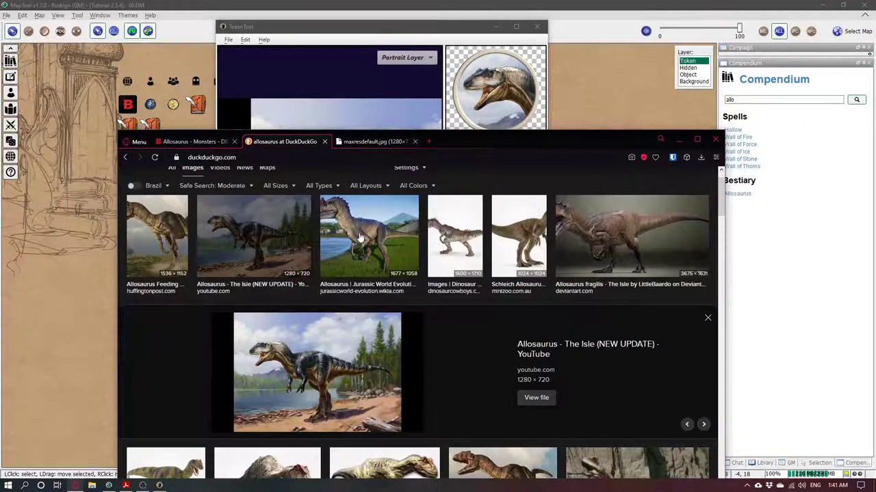
key(Down)
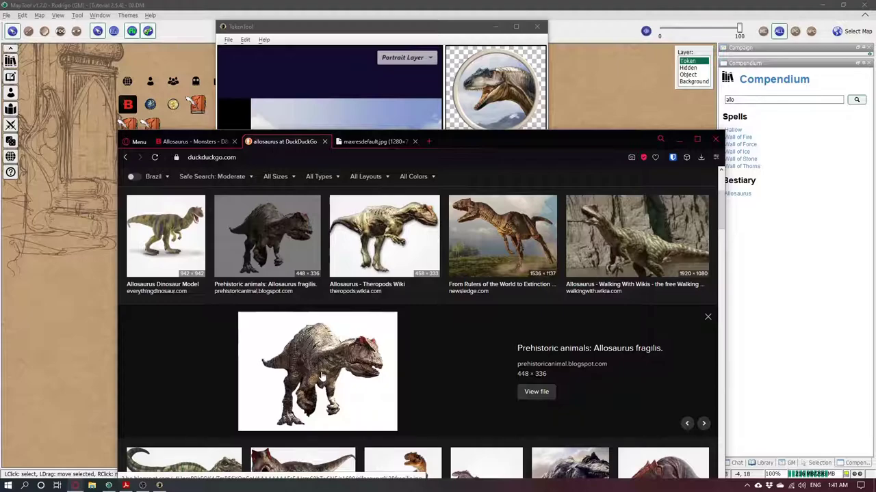
click(321, 376)
click(396, 145)
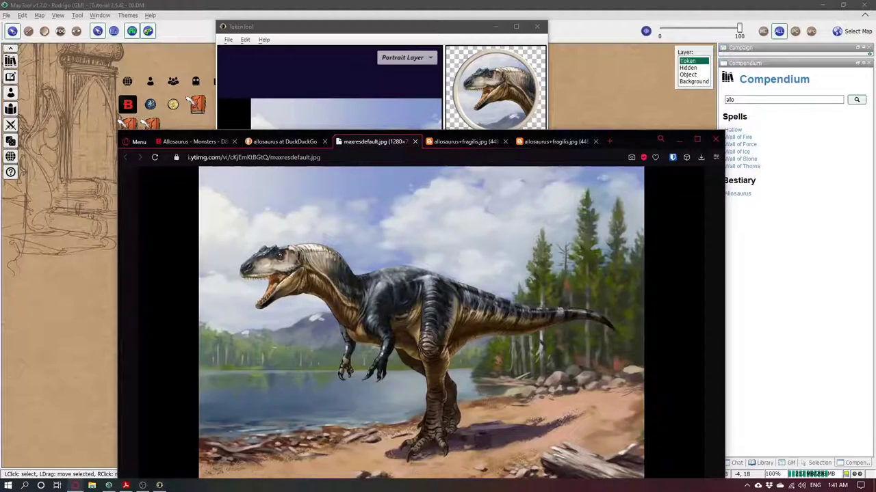
click(455, 141)
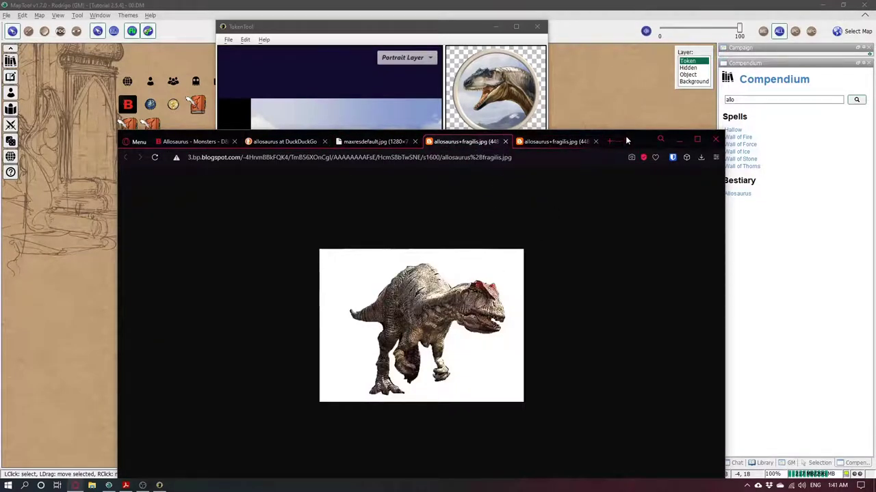
Step: Place the Allosaurus fragilis picture in TokenTool as the portrait and frame its head inside the beige ring
drag(625, 140, 467, 226)
drag(313, 368, 340, 200)
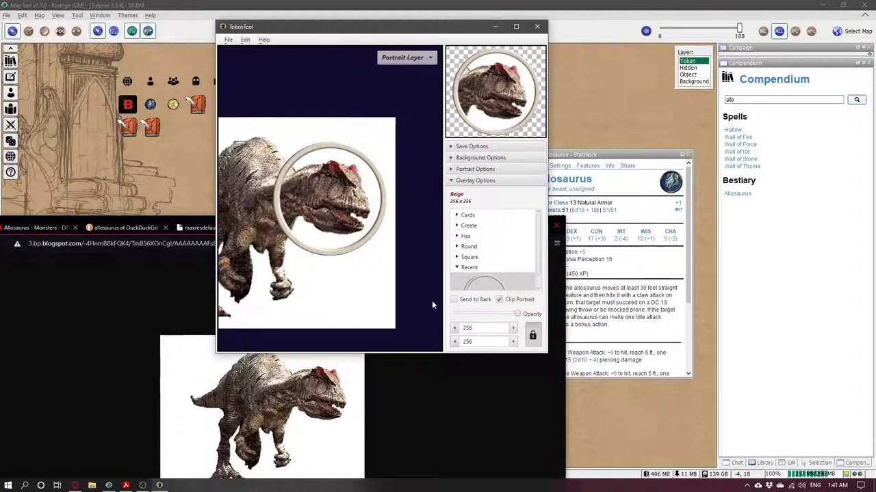
click(176, 224)
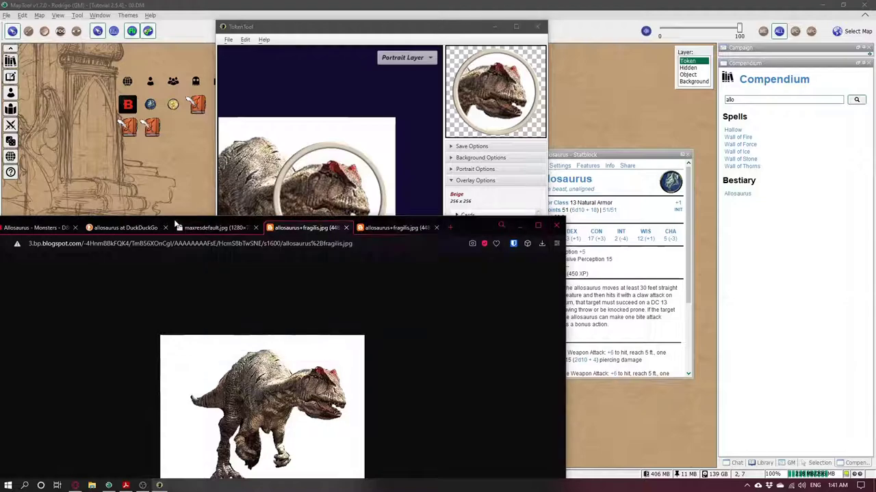
Step: Replace the Allosaurus token's image with the framed portrait made in TokenTool and save the token edit in MapTool
click(159, 485)
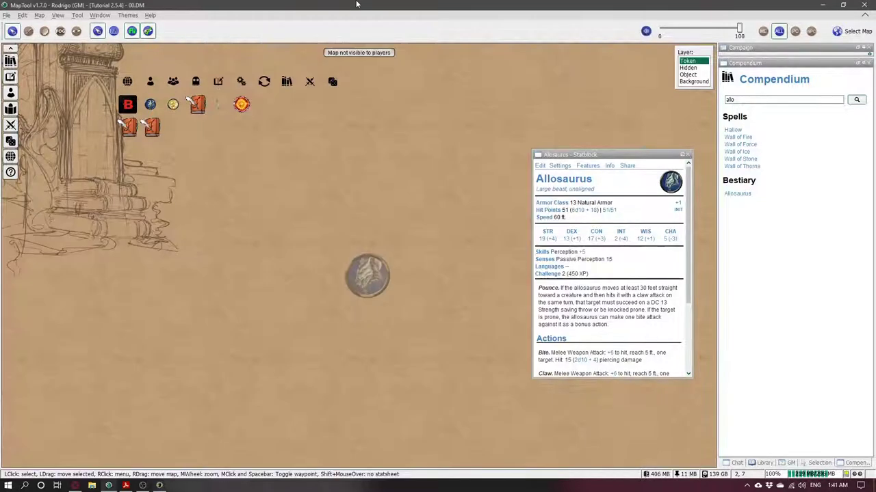
click(142, 486)
drag(396, 22, 545, 135)
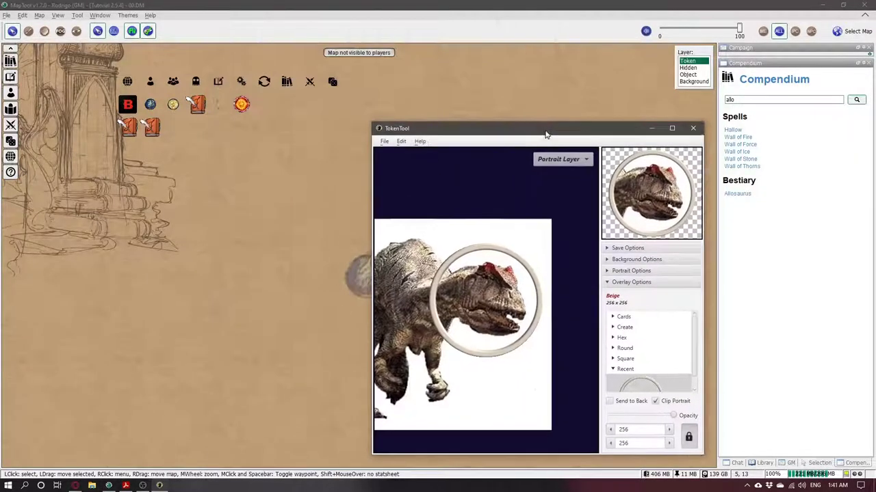
double_click(358, 277)
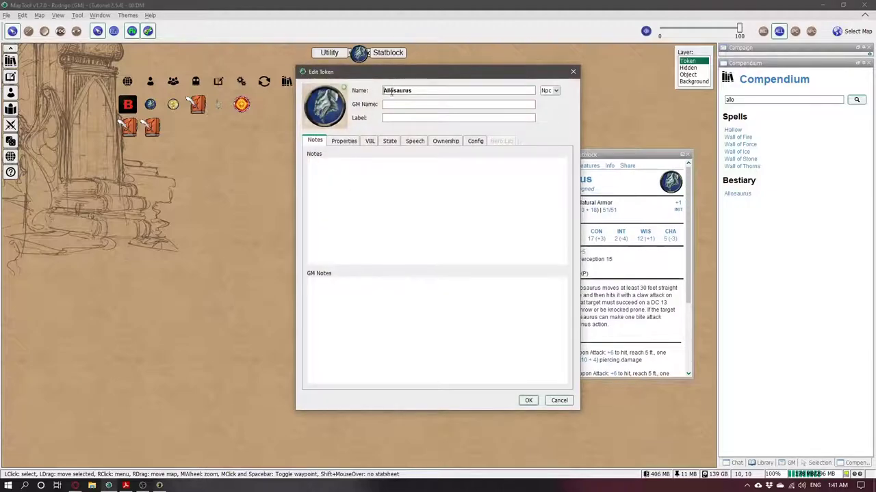
key(alt+Tab)
drag(651, 190, 325, 104)
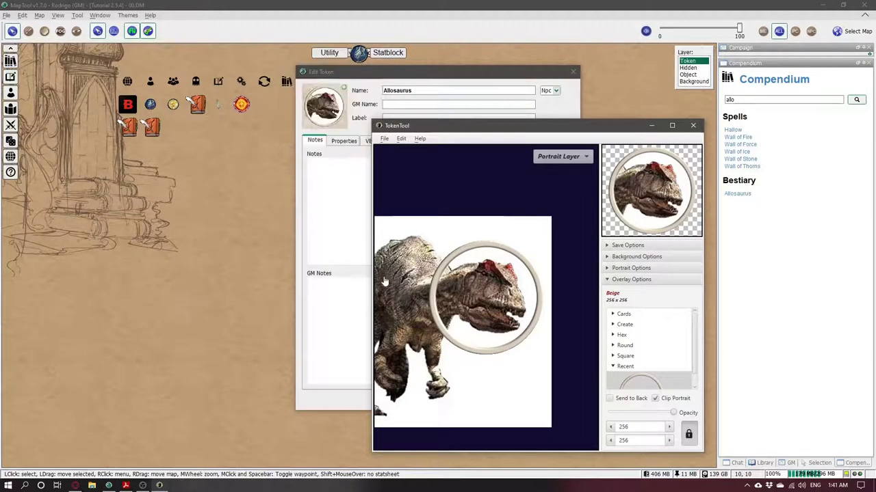
key(alt+Tab)
click(528, 398)
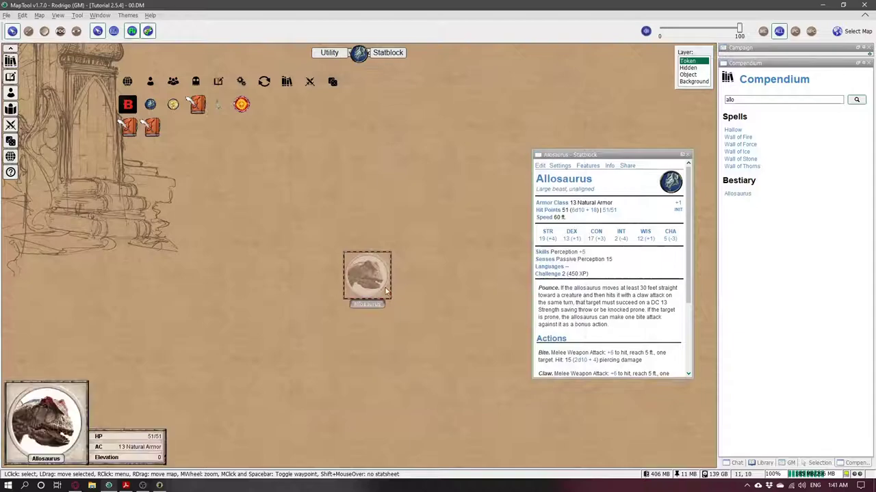
Step: Save the new token image in the Allosaurus creature settings, then close its statblock and delete the token from the map
drag(383, 287, 431, 161)
click(559, 166)
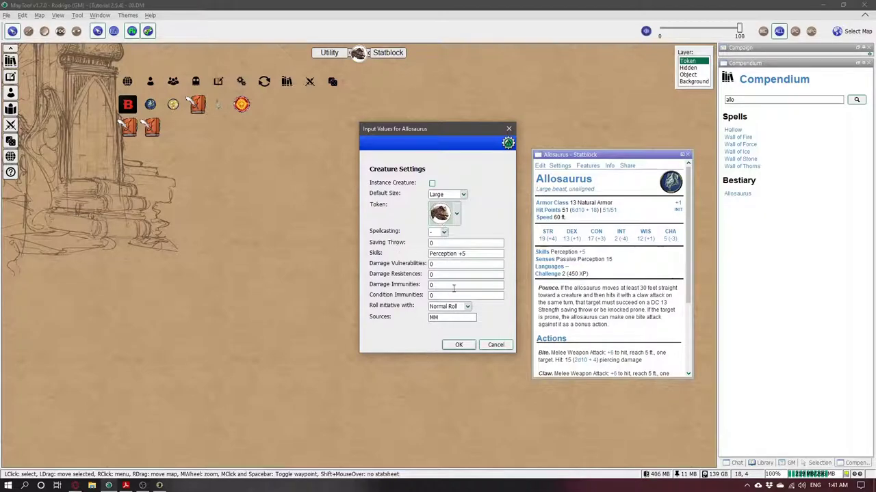
click(458, 344)
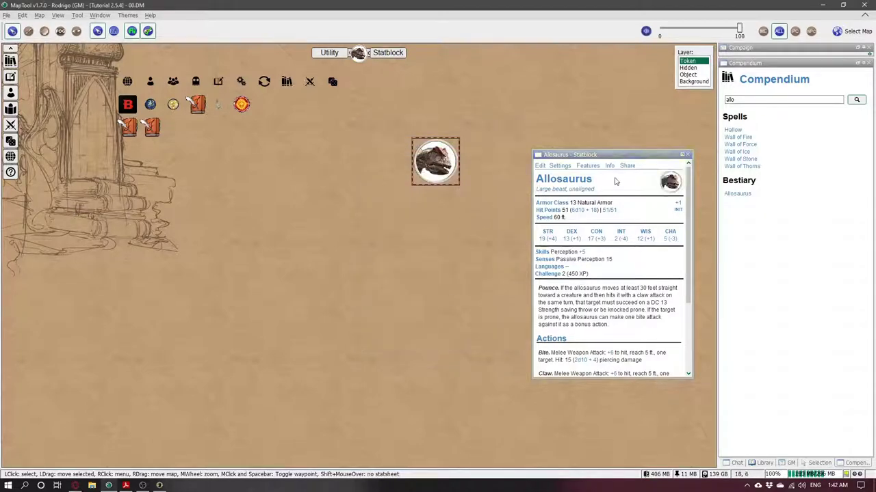
click(688, 155)
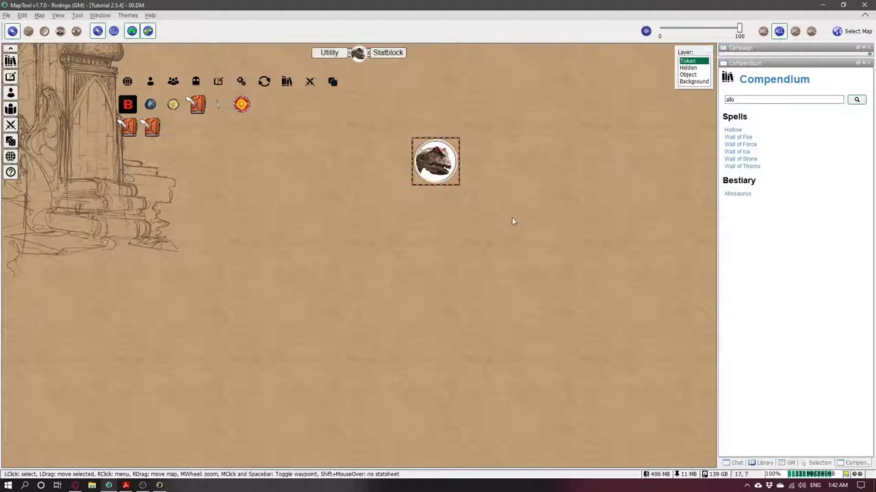
key(Delete)
Step: Make a test token from the Allosaurus Bestiary entry, move it on the map, then delete it and close its statblock
click(738, 195)
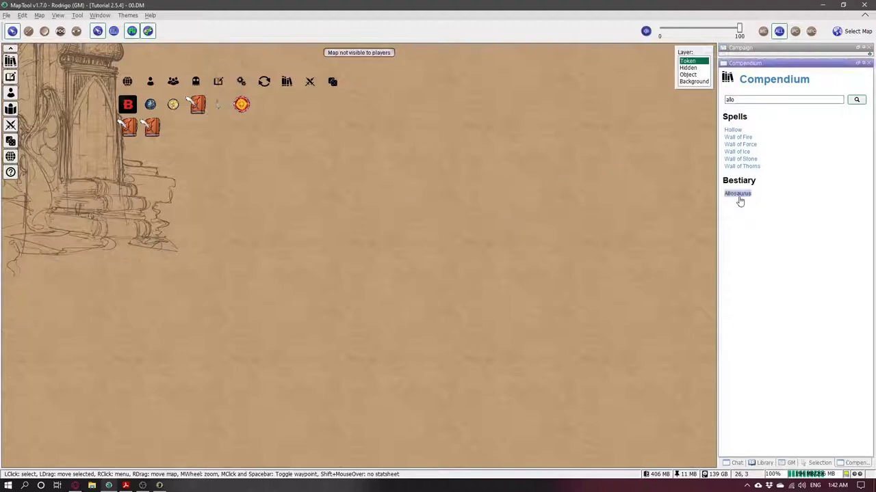
drag(403, 133, 590, 135)
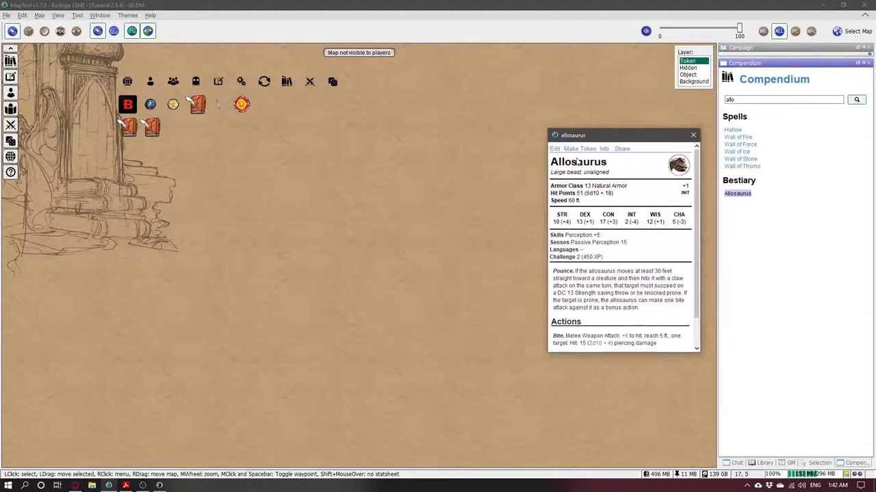
click(580, 149)
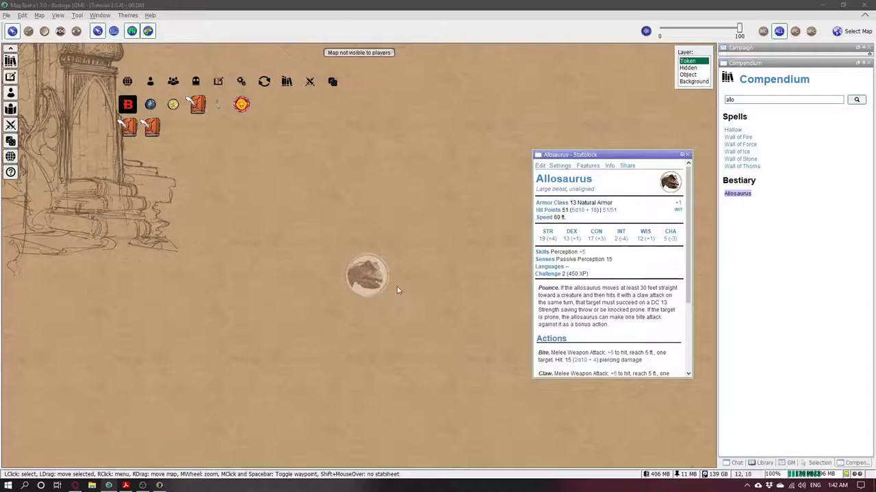
drag(397, 290, 463, 176)
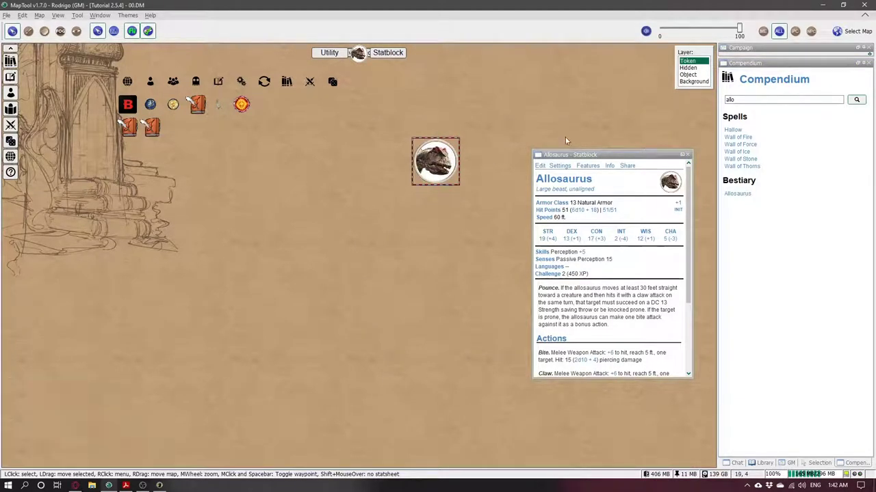
key(Delete)
click(687, 155)
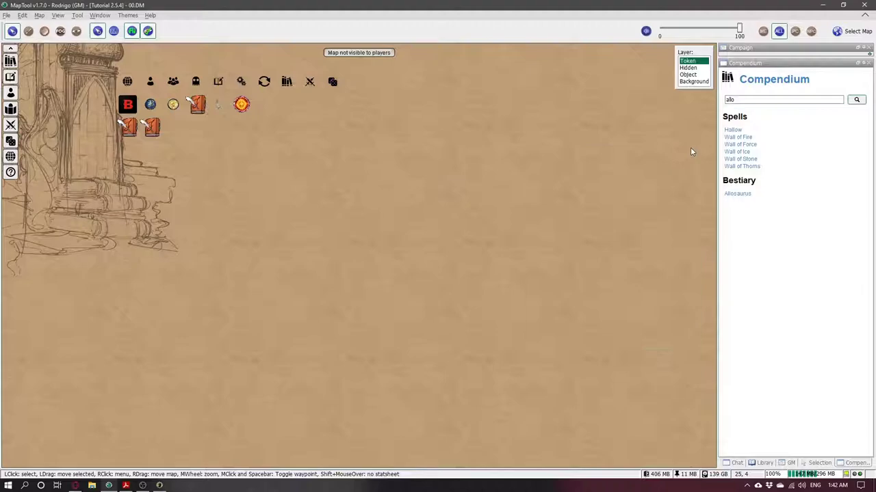
Step: Open the Bestiary's creature list from the full Compendium and rebuild its table
click(784, 82)
scroll(744, 249, down, 10)
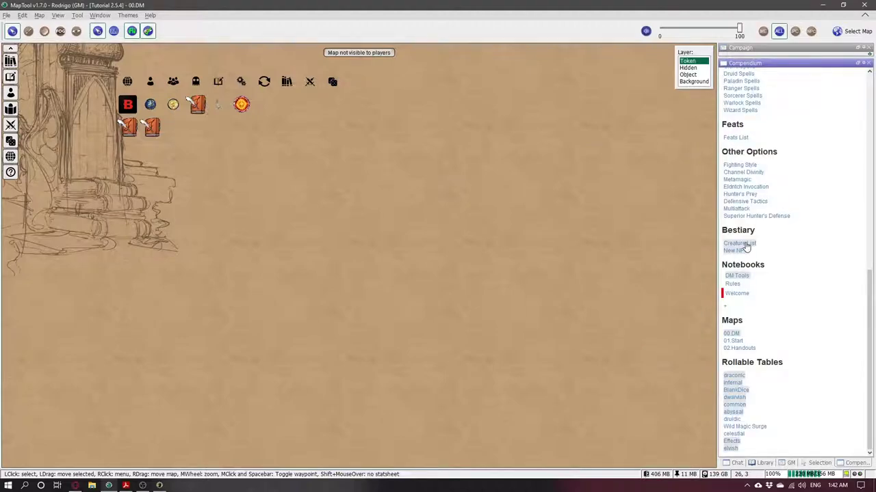
click(739, 244)
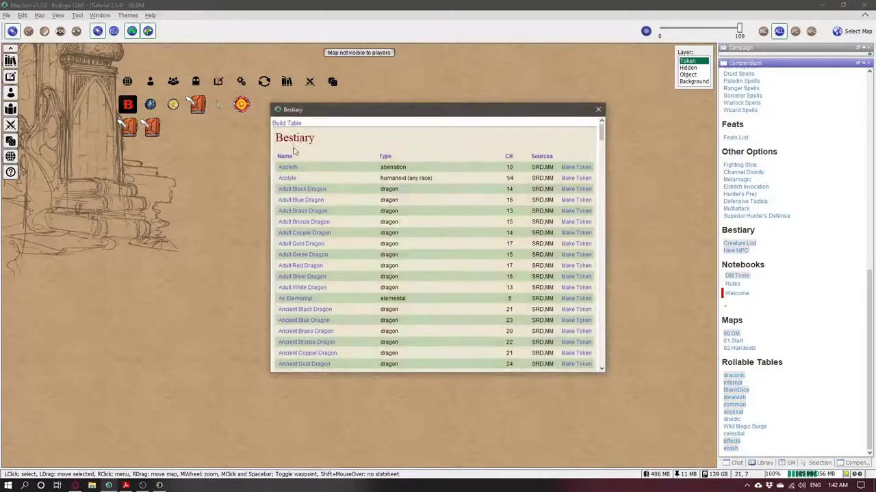
scroll(331, 257, down, 5)
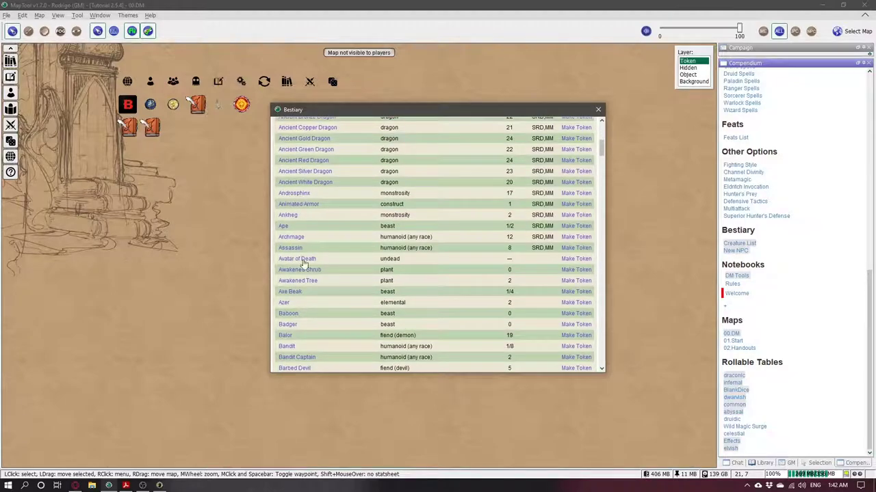
scroll(356, 282, up, 5)
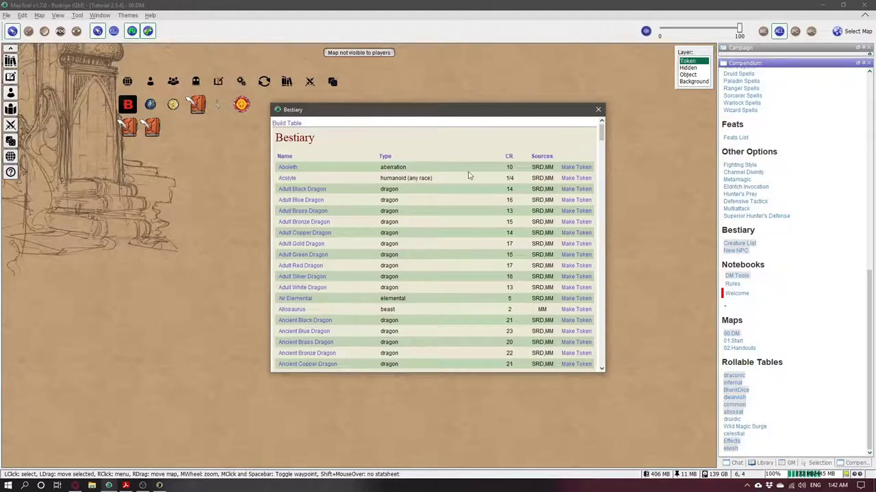
Step: Find Allosaurus in the rebuilt Bestiary table and check its statblock
scroll(368, 201, down, 3)
scroll(360, 267, down, 3)
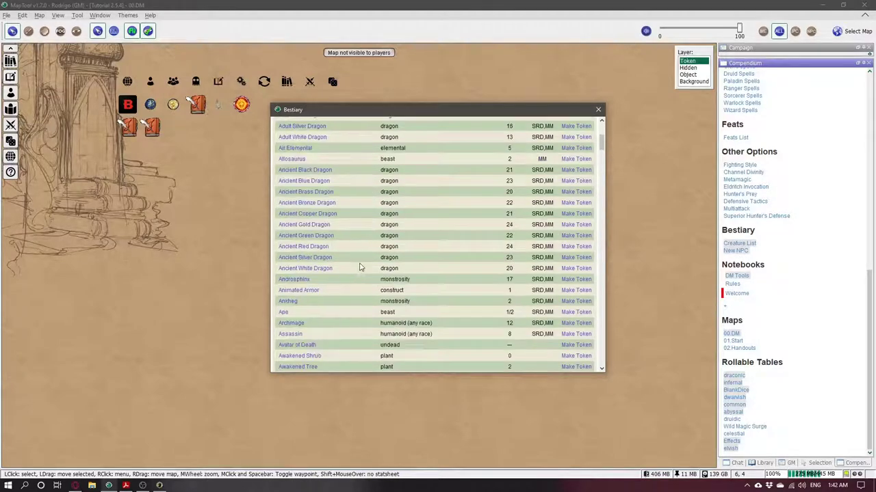
click(293, 162)
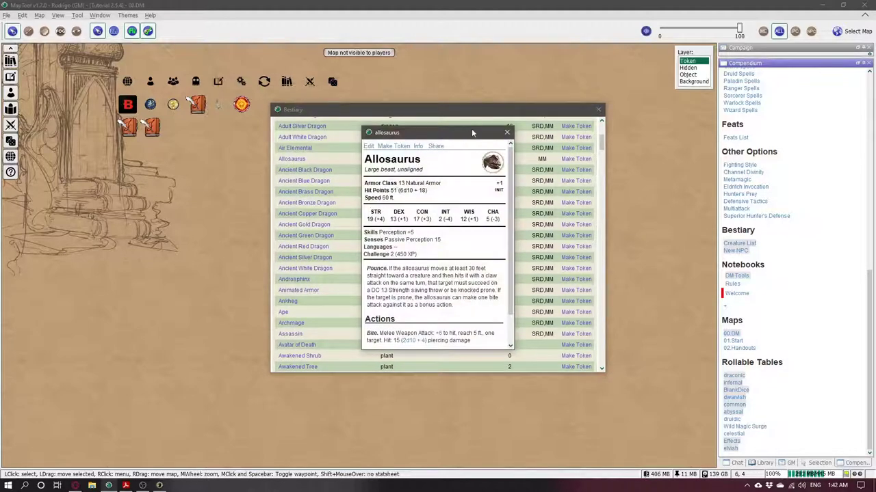
click(507, 132)
drag(447, 111, 538, 102)
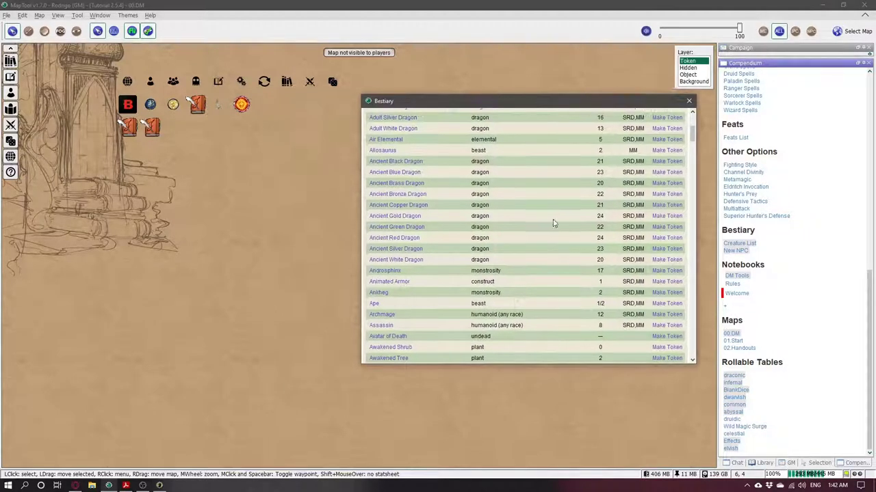
click(384, 151)
click(509, 135)
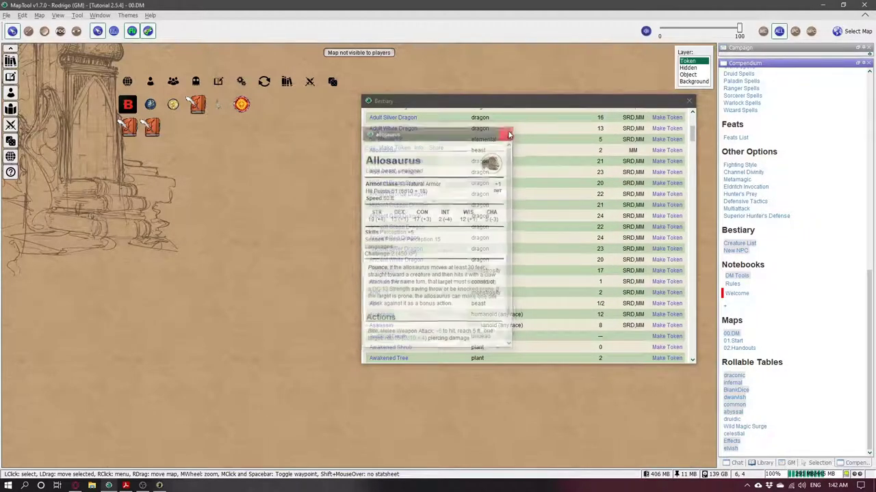
Step: Sort the Bestiary table by CR and view the Avatar of Death statblock
scroll(424, 226, down, 10)
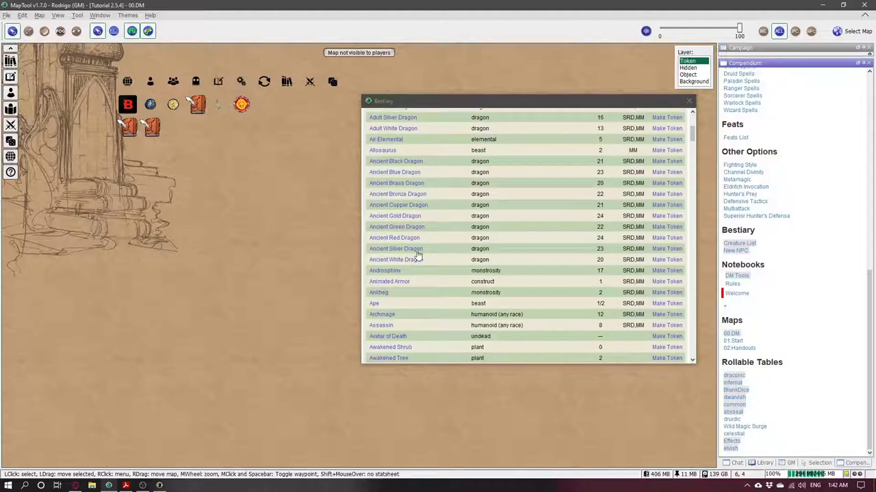
scroll(455, 281, up, 3)
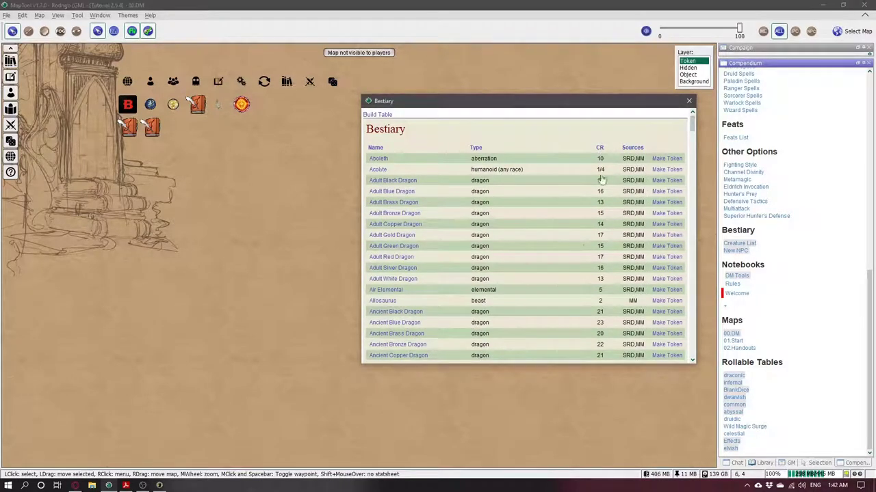
click(597, 147)
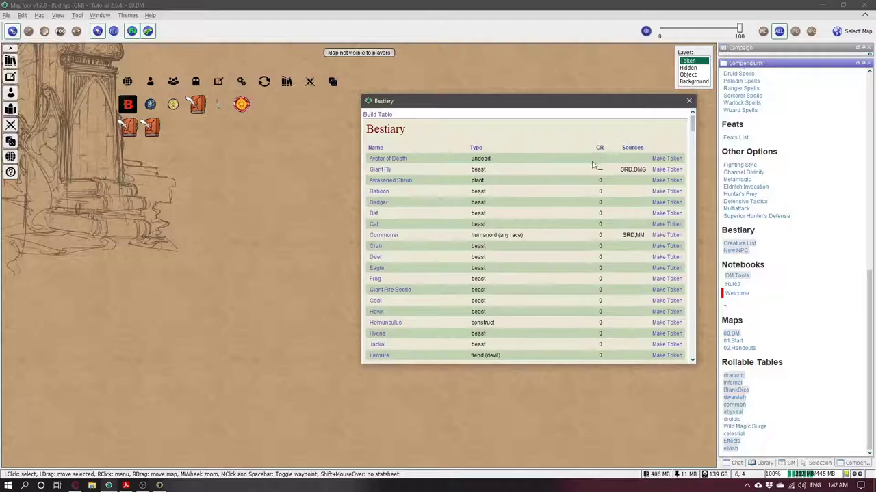
click(400, 159)
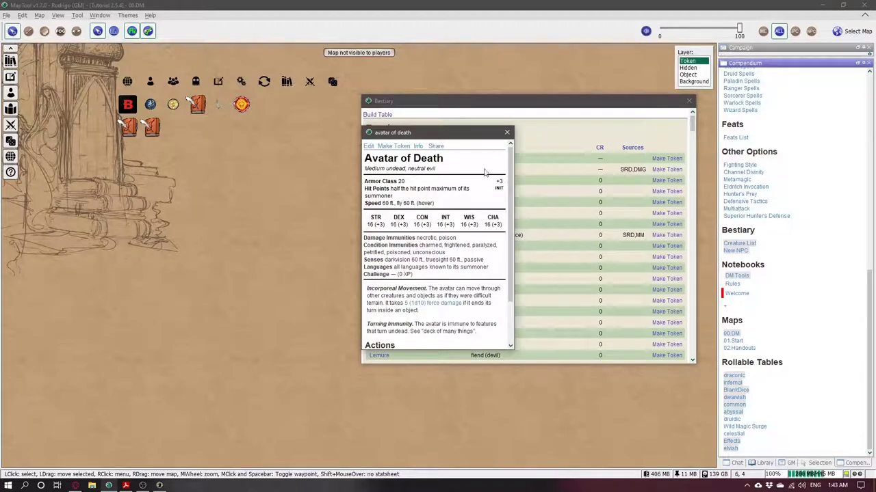
click(507, 133)
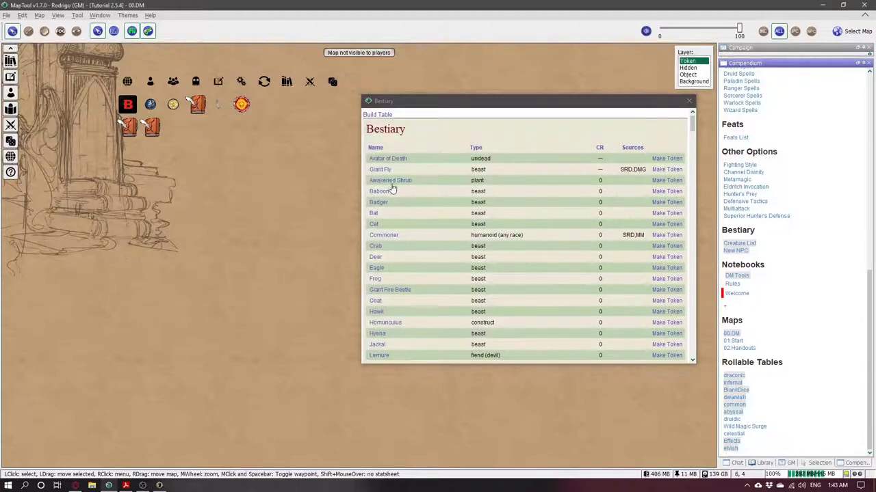
Step: View the statblocks of the Awakened Shrub, Badger and Commoner from the Bestiary table
click(388, 181)
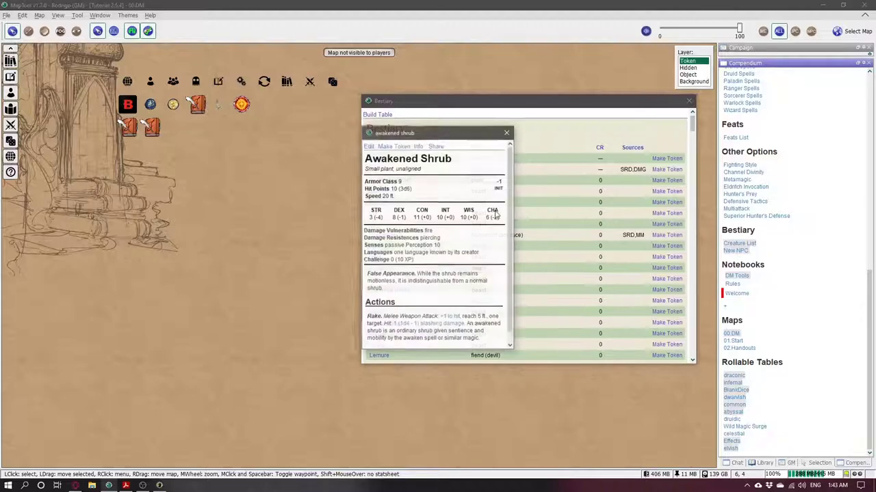
click(507, 133)
click(380, 203)
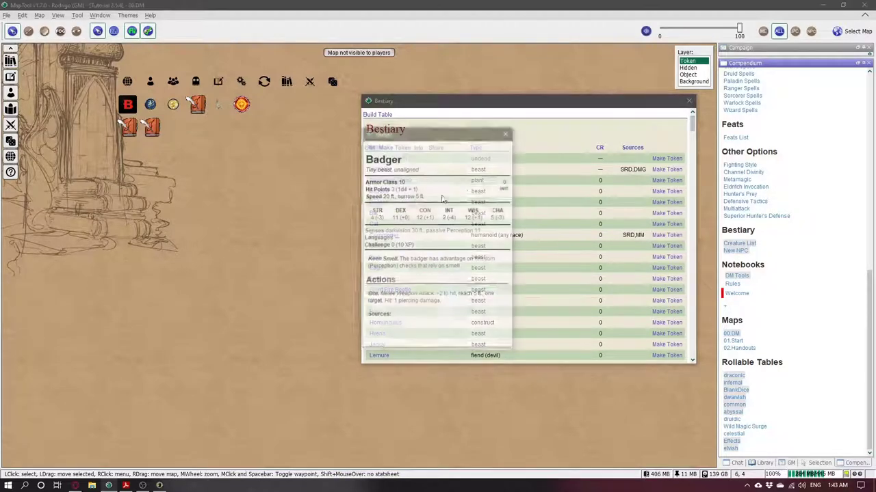
click(507, 132)
click(383, 236)
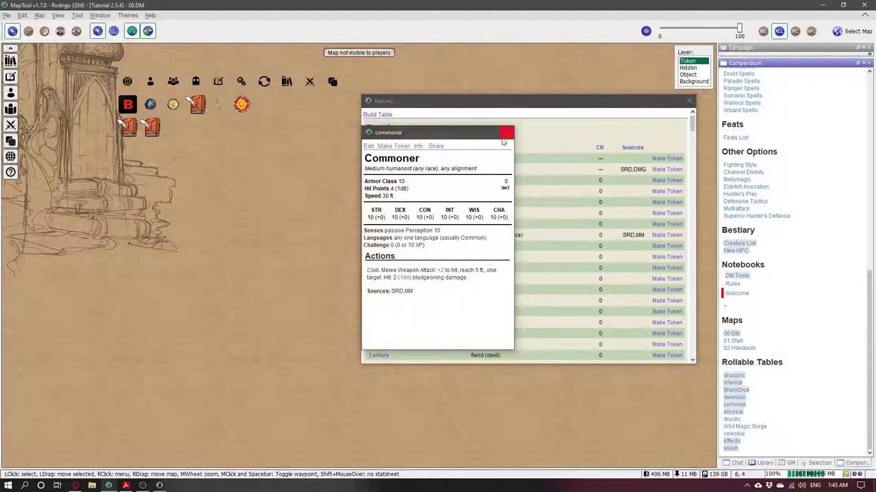
click(506, 132)
click(381, 203)
click(507, 132)
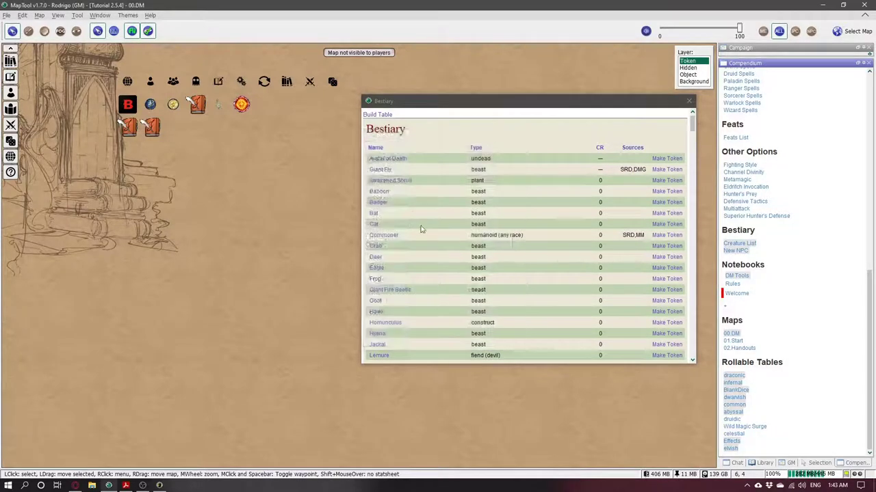
Step: View the Grimlock and Goblin statblocks among the CR 1/4 creatures
scroll(419, 237, down, 10)
click(380, 236)
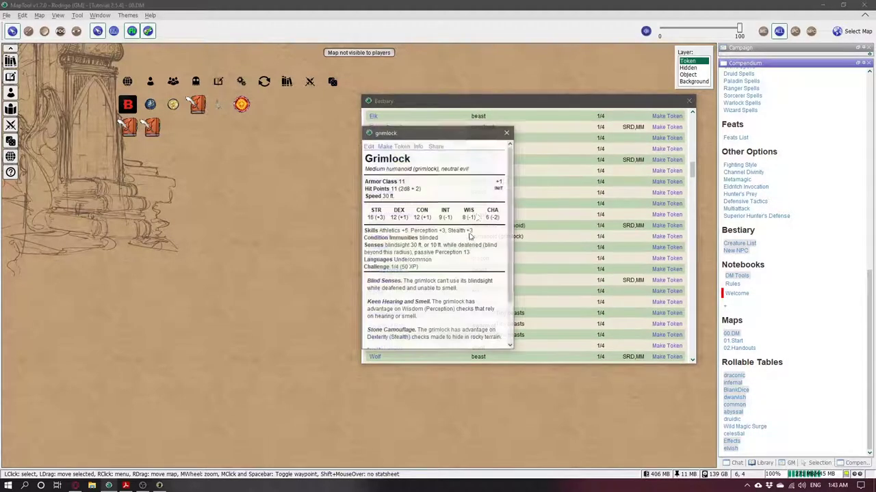
click(507, 133)
click(379, 226)
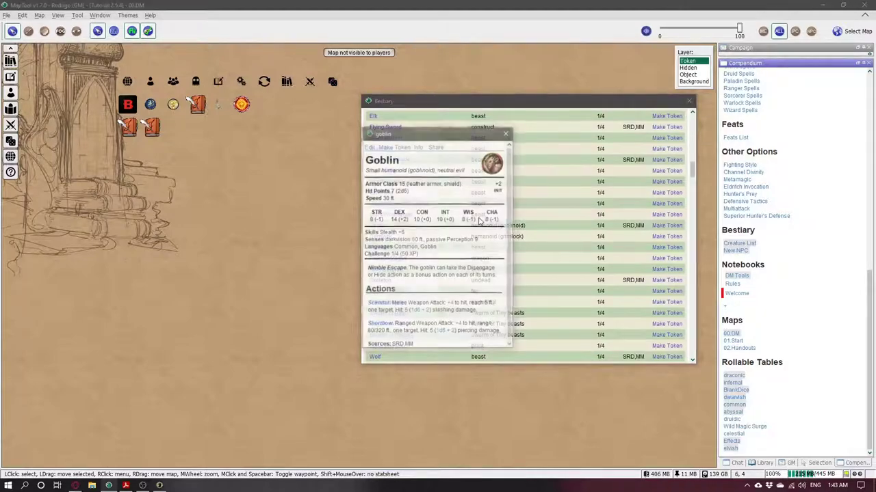
click(507, 133)
Step: Copy the Allosaurus description text from its D&D Beyond page and switch back to MapTool
drag(353, 379, 177, 370)
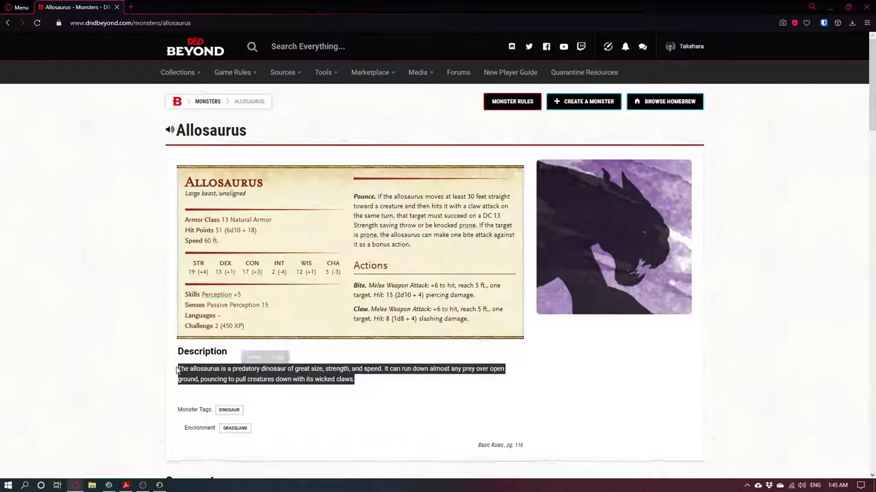
key(ctrl+c)
key(alt+Tab)
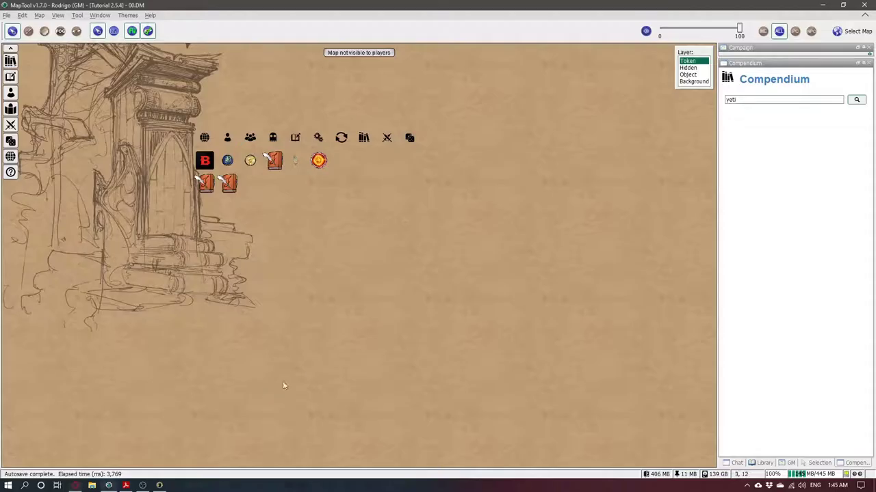
Step: Search the Compendium for "allo" and open the Allosaurus statblock from the Bestiary results
click(743, 101)
text(al)
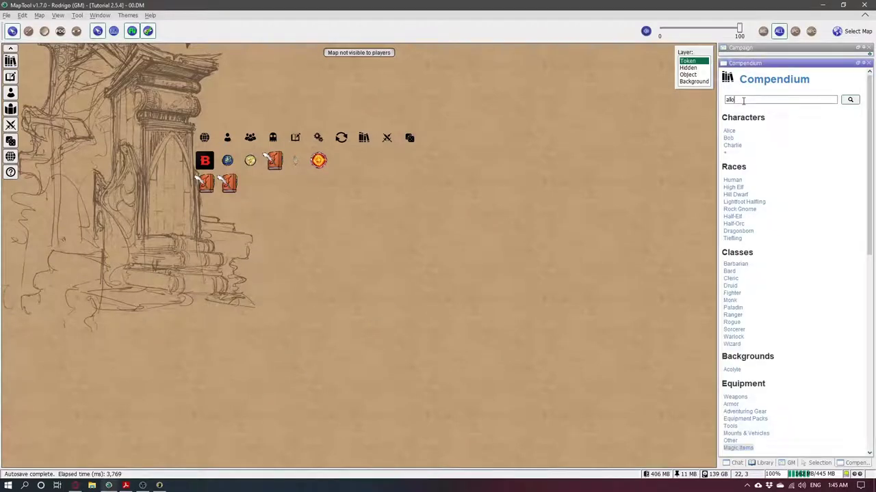
text(lo)
click(737, 193)
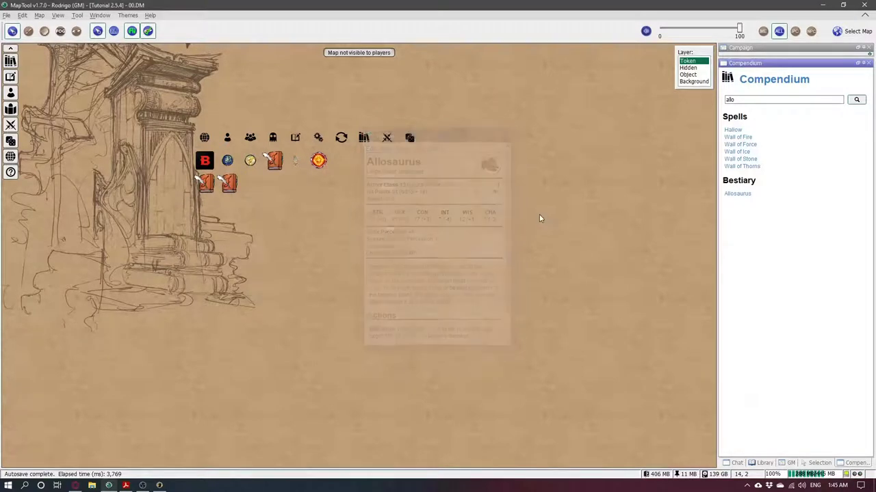
Step: Paste the copied description into the Allosaurus Info entry, save it and close the Info window
click(609, 166)
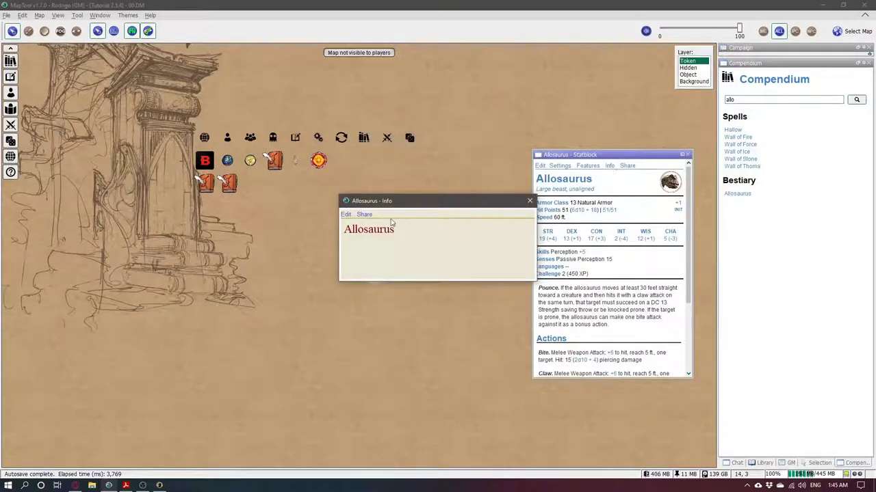
click(346, 215)
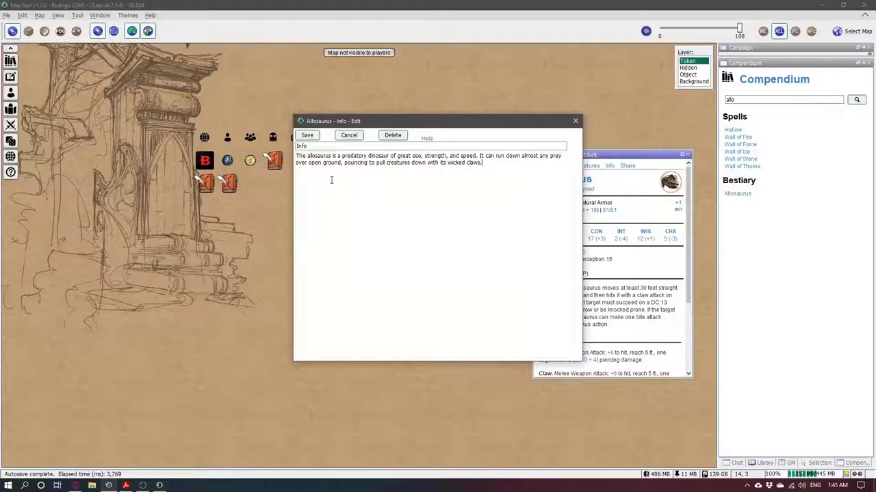
click(308, 135)
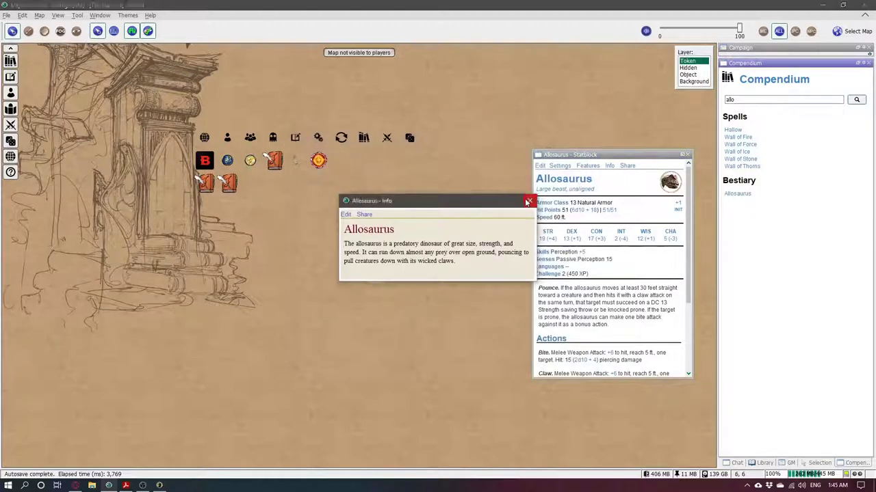
click(529, 201)
Step: Place an Allosaurus token on the map, close its statblock and move the token toward the map's upper right
scroll(604, 251, down, 3)
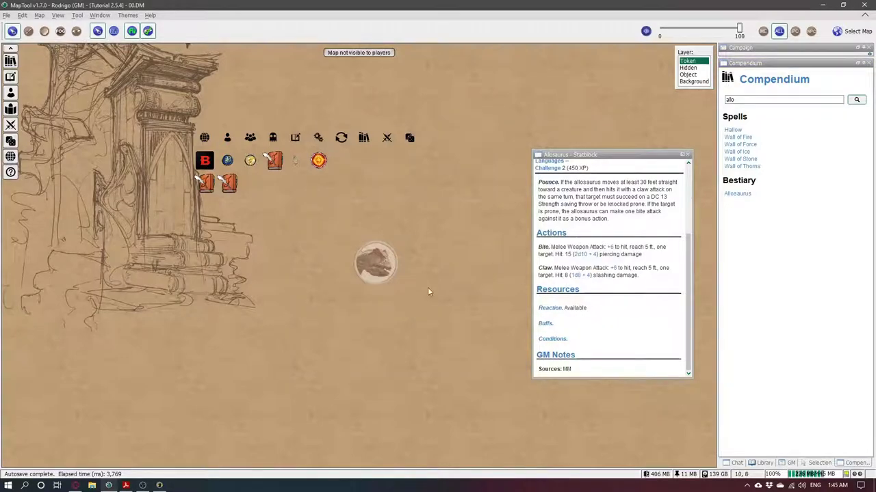
click(686, 155)
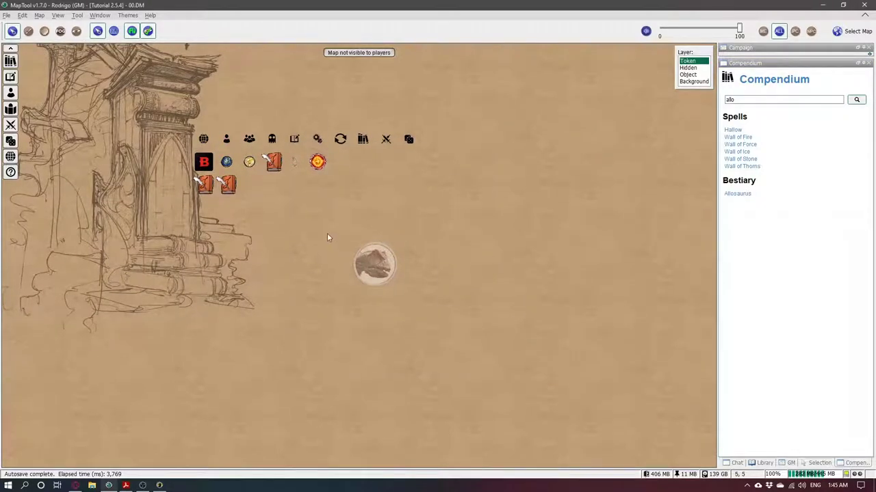
drag(365, 260, 552, 174)
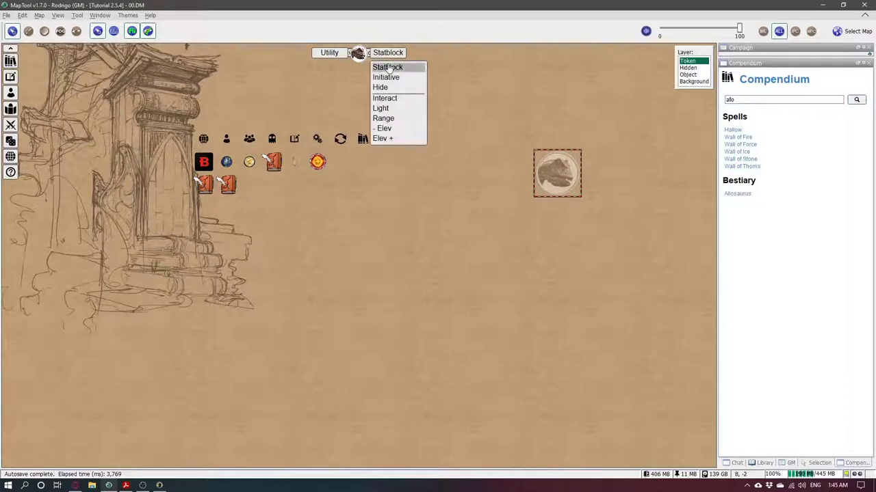
Step: Check the description in the Allosaurus token's statblock Info, then close both windows
click(391, 67)
click(609, 167)
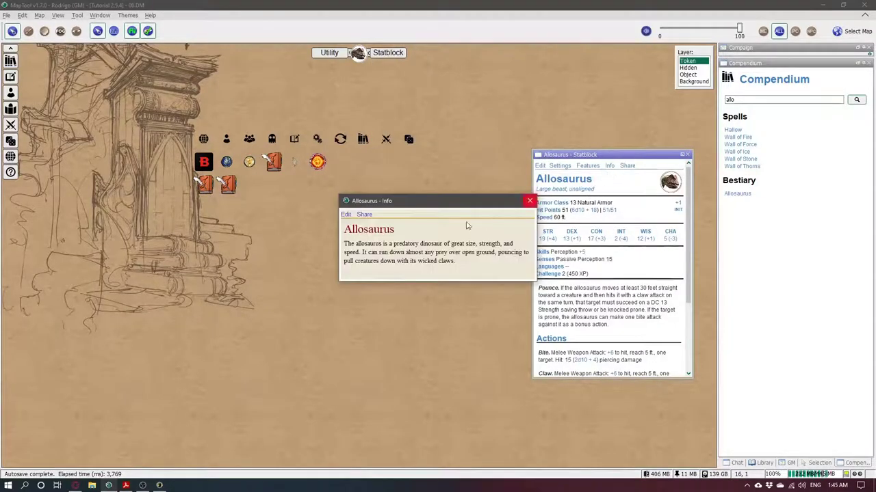
triple_click(423, 265)
click(506, 249)
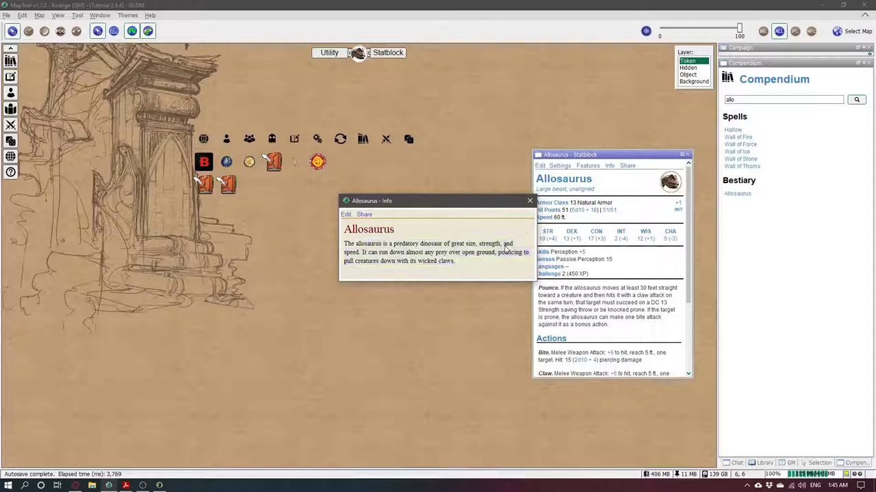
click(529, 200)
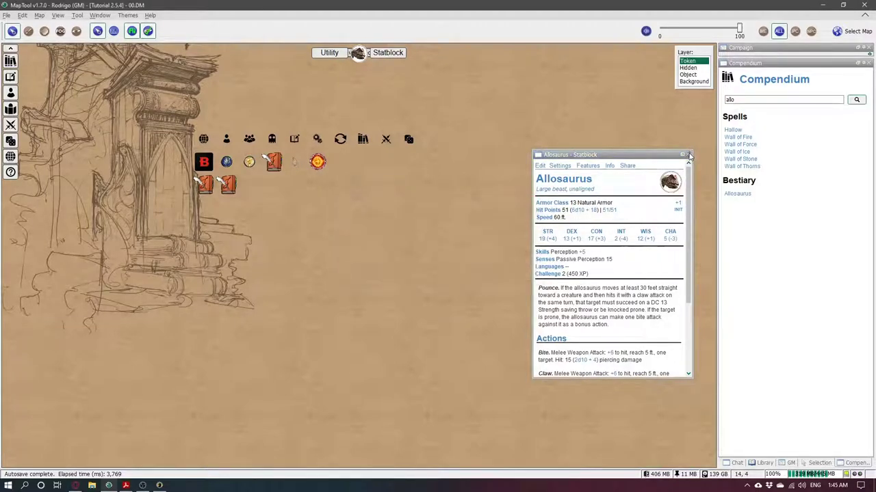
click(688, 155)
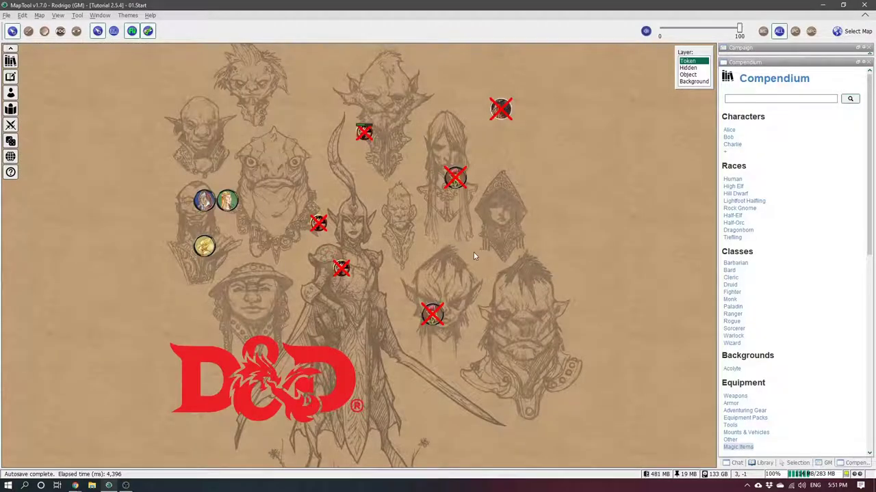
drag(474, 253, 497, 276)
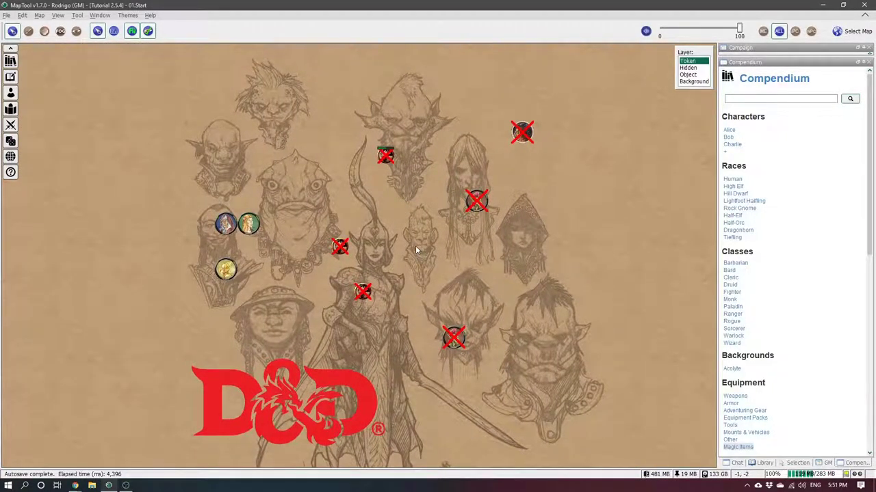
scroll(415, 246, up, 1)
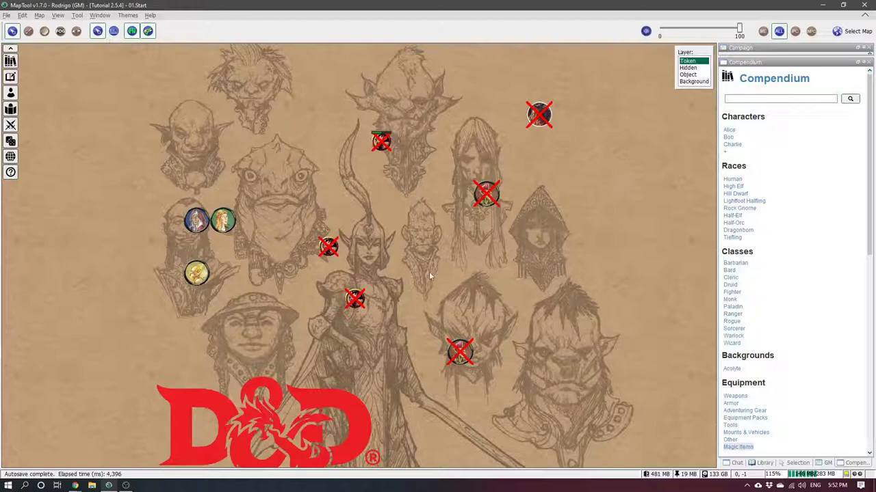
Step: Switch to the map creator's Patreon page in Chrome and look through the membership level, About text and recent posts
click(75, 485)
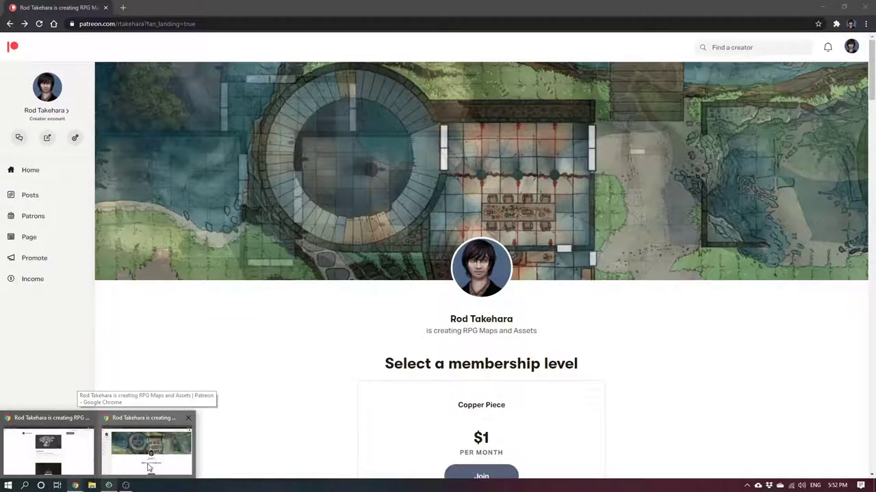
click(147, 467)
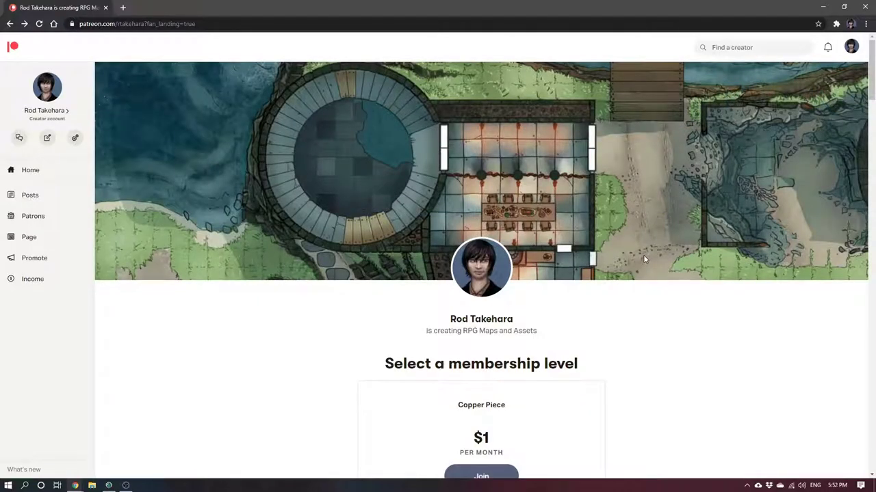
scroll(643, 259, down, 3)
scroll(660, 230, down, 5)
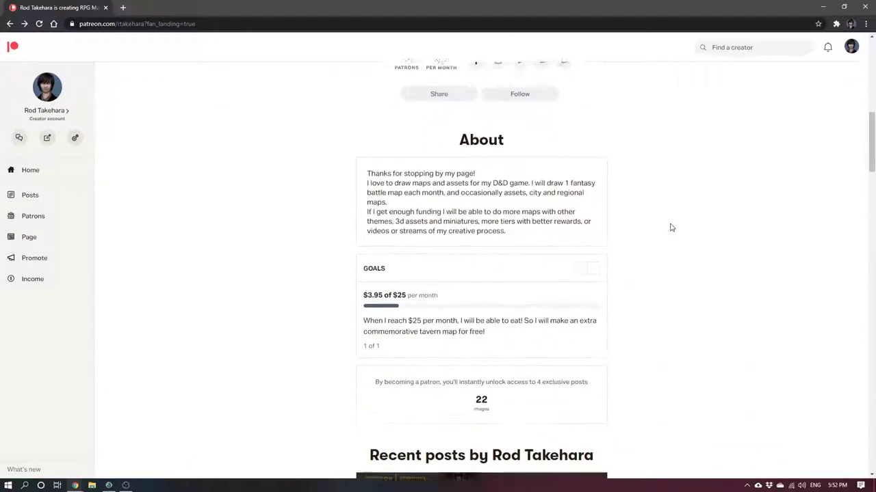
scroll(263, 286, up, 8)
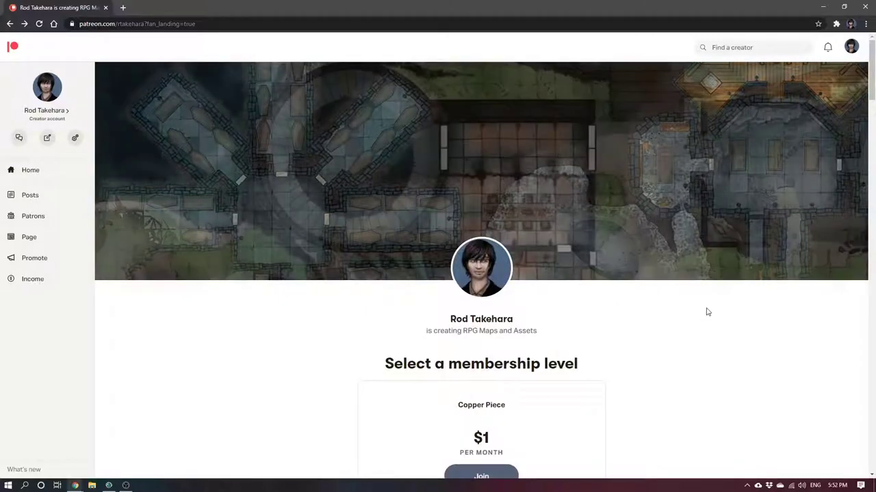
scroll(736, 347, down, 8)
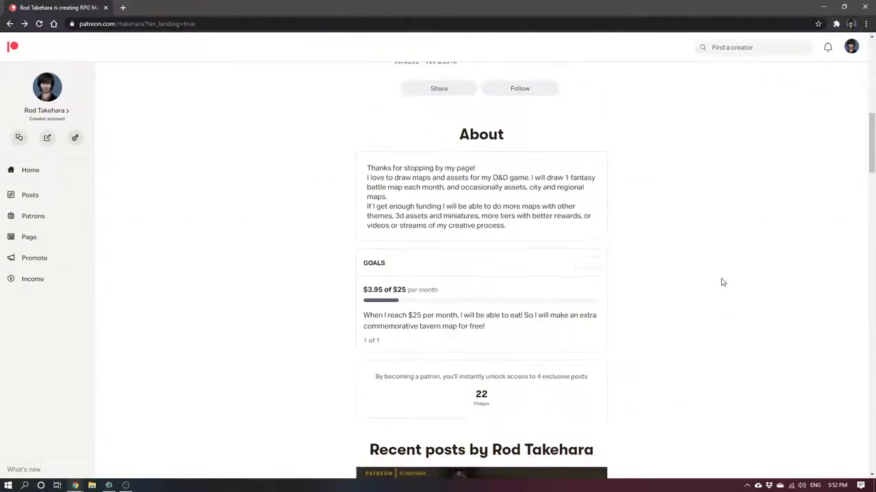
scroll(722, 282, down, 3)
scroll(692, 240, down, 1)
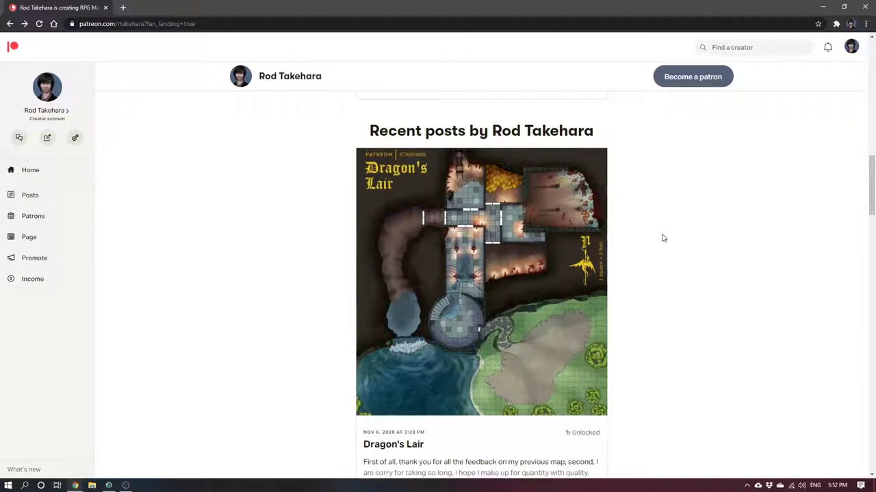
Step: Examine the Dragon's Lair post on the Patreon page, including its map image and attached files
scroll(657, 271, up, 12)
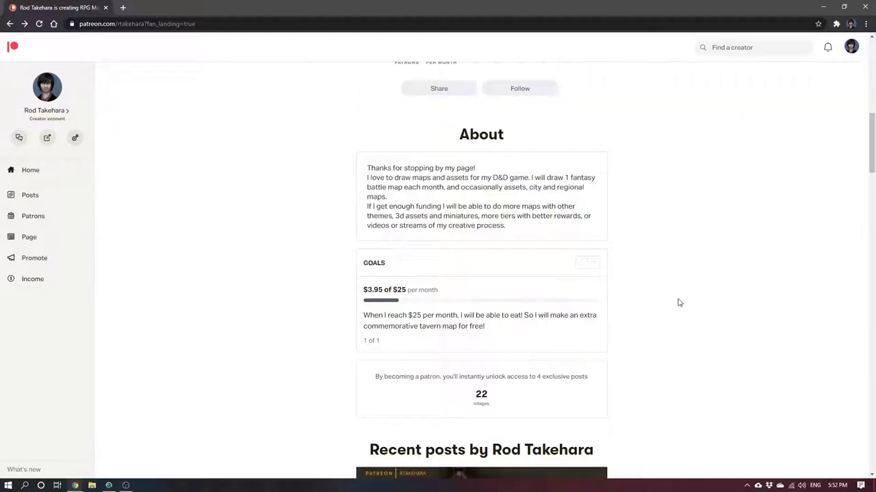
scroll(606, 308, down, 2)
scroll(606, 308, down, 10)
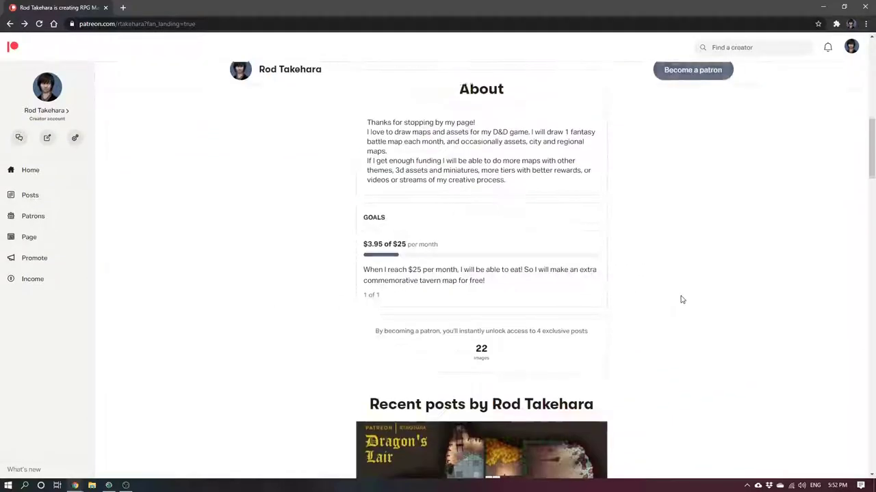
scroll(679, 310, down, 3)
scroll(491, 334, up, 3)
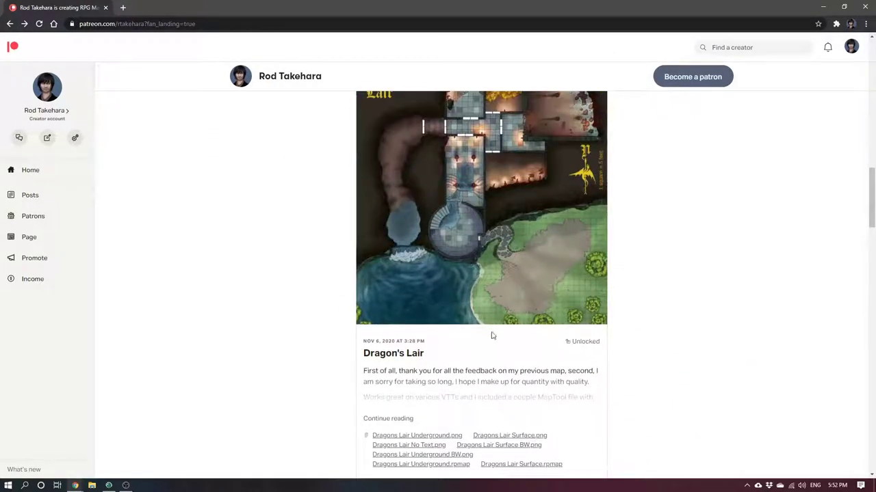
scroll(557, 312, down, 2)
scroll(672, 348, down, 2)
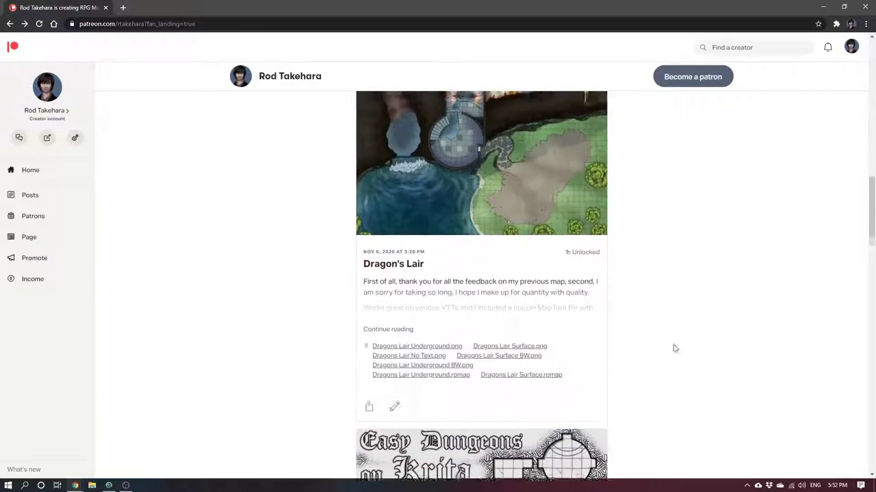
scroll(653, 333, up, 2)
scroll(652, 334, up, 1)
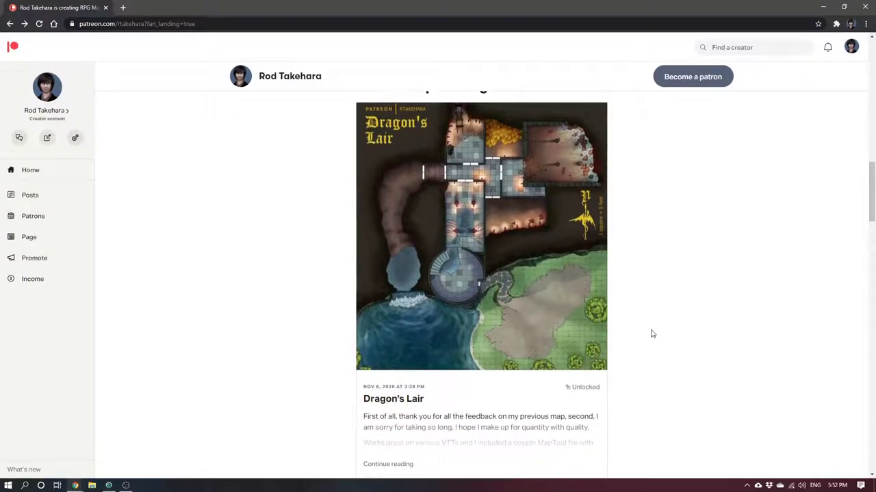
scroll(663, 325, down, 1)
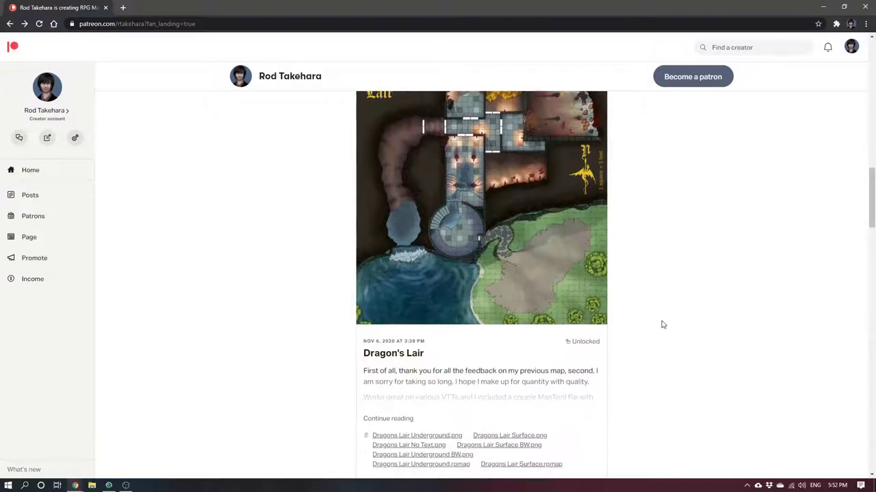
scroll(660, 325, up, 1)
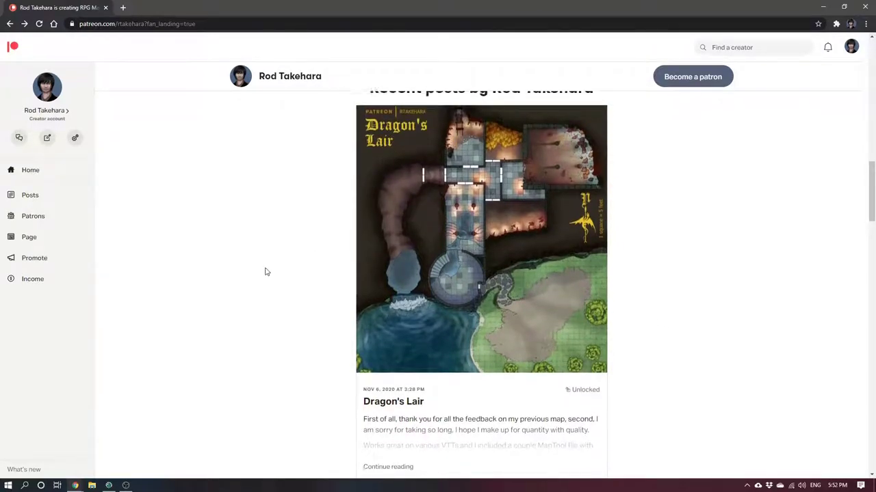
Step: Return to the start of the Patreon page and switch back to MapTool
scroll(266, 272, up, 10)
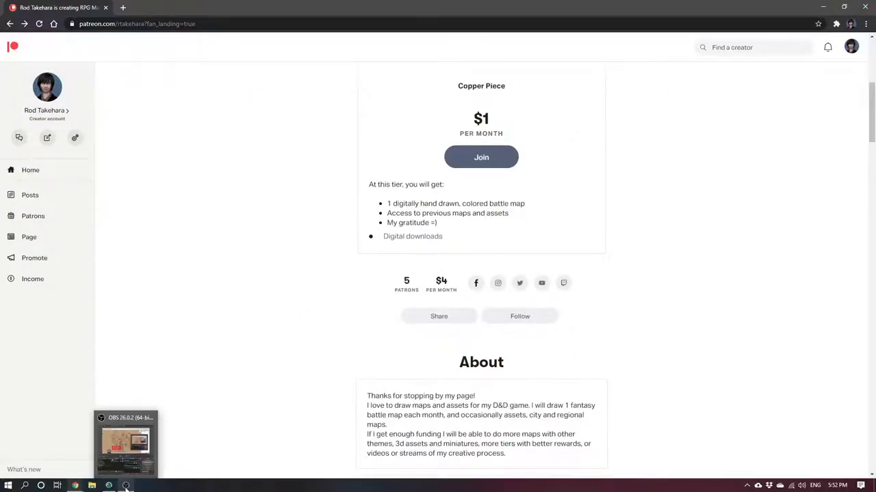
scroll(267, 387, up, 7)
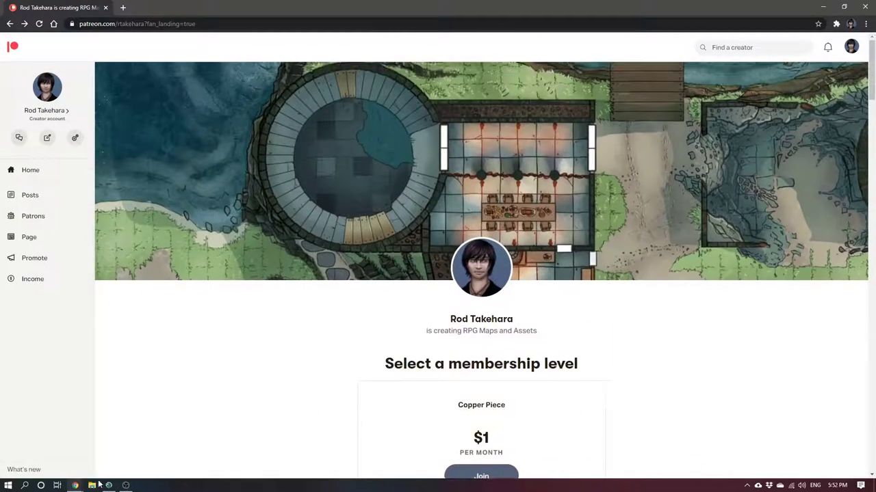
click(108, 484)
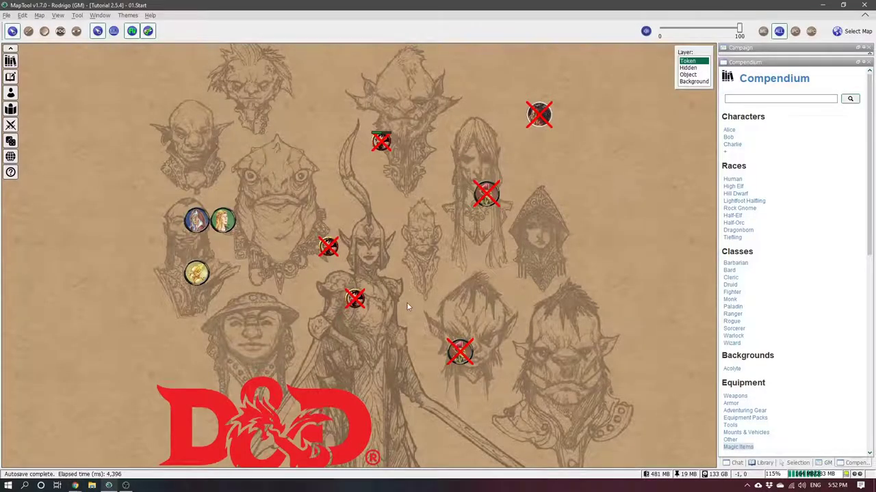